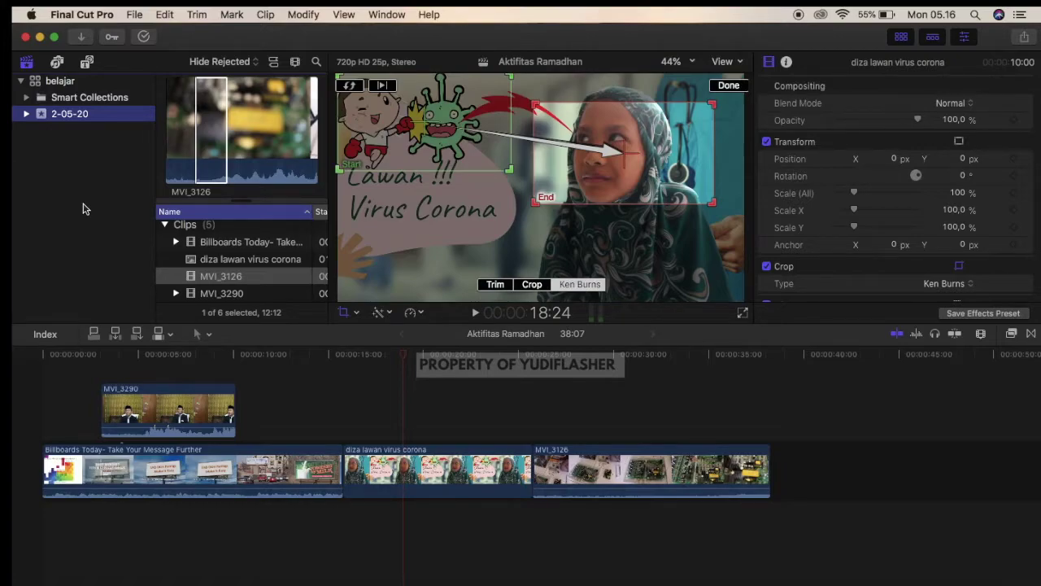
- Open the Transitions browser and list all installed transitions
{"action": "left_click", "coordinate": [305, 395]}
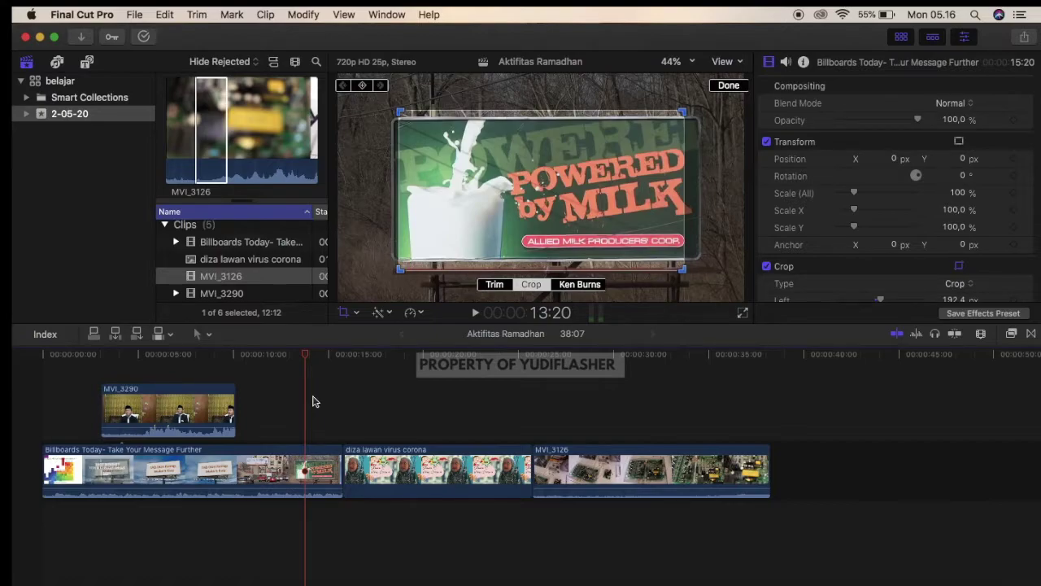
{"action": "left_click", "coordinate": [267, 470]}
{"action": "left_click", "coordinate": [401, 469]}
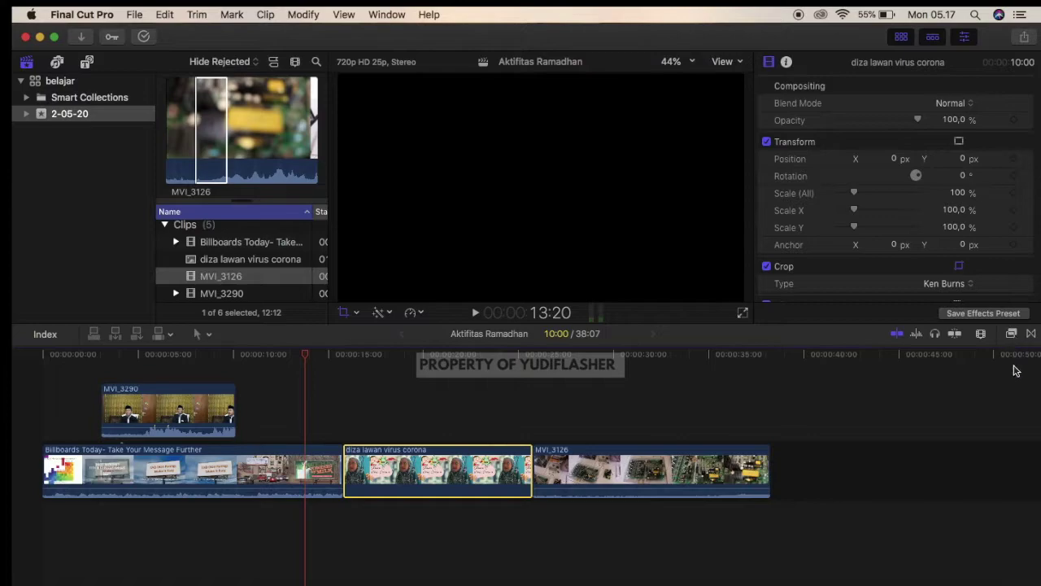
{"action": "left_click", "coordinate": [1011, 335]}
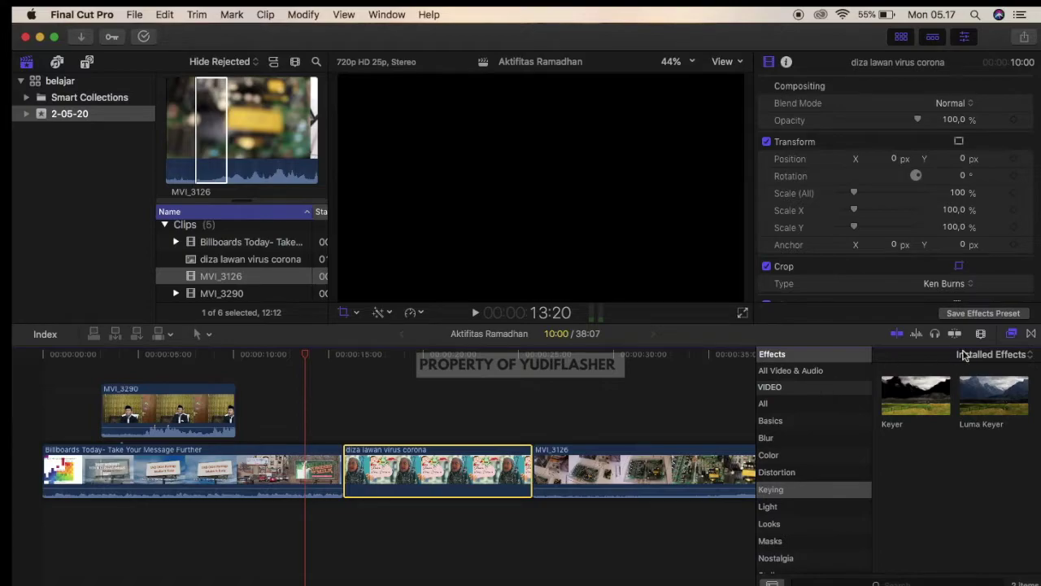
{"action": "left_click", "coordinate": [1031, 335]}
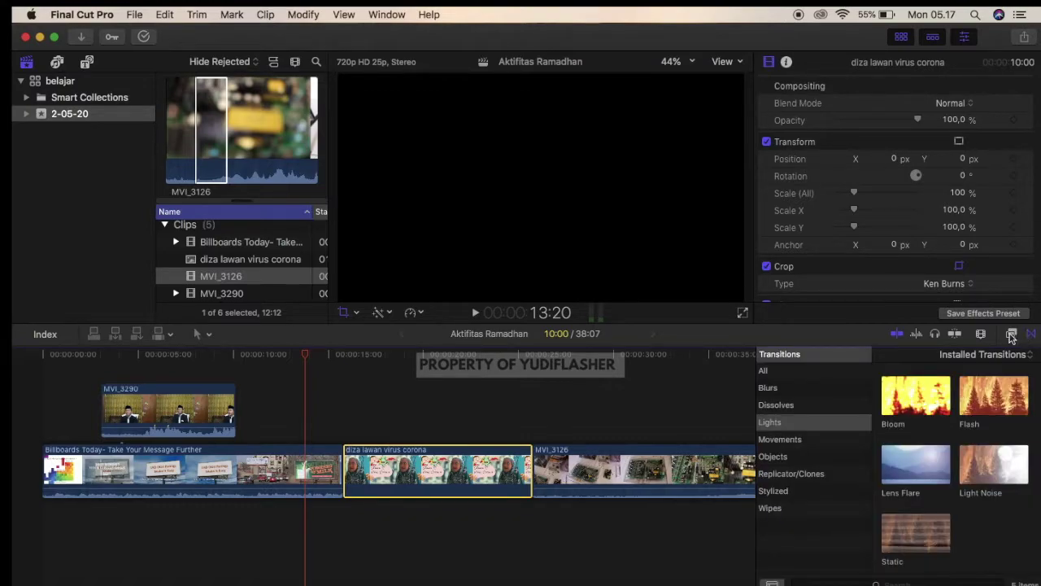
{"action": "left_click", "coordinate": [1011, 334]}
{"action": "left_click", "coordinate": [1031, 335]}
{"action": "left_click", "coordinate": [797, 371]}
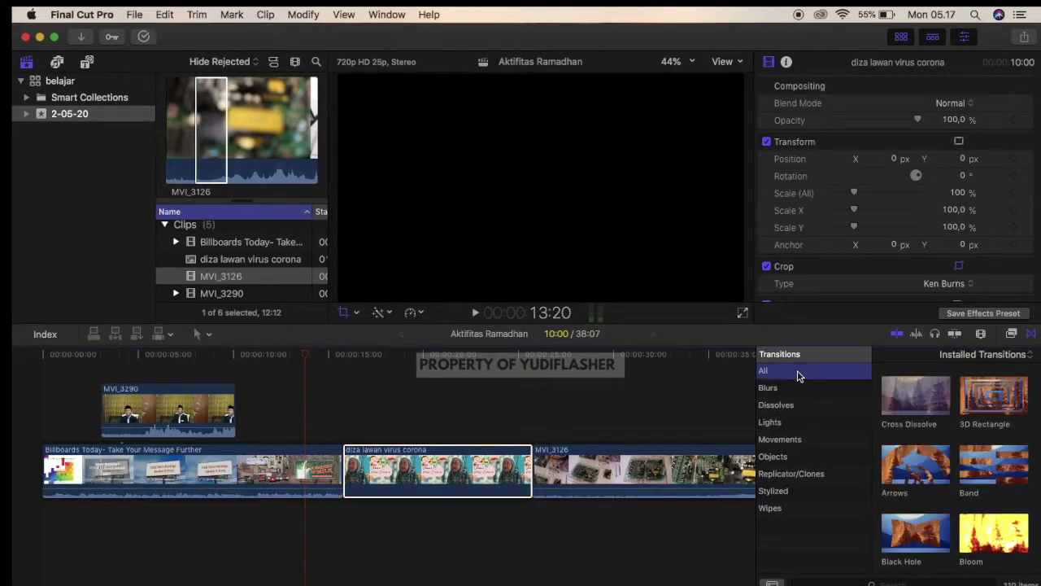
- Look through the full list of installed transitions and preview thumbnails such as Chevron
{"action": "scroll", "coordinate": [968, 524], "scroll_direction": "down", "scroll_amount": 2}
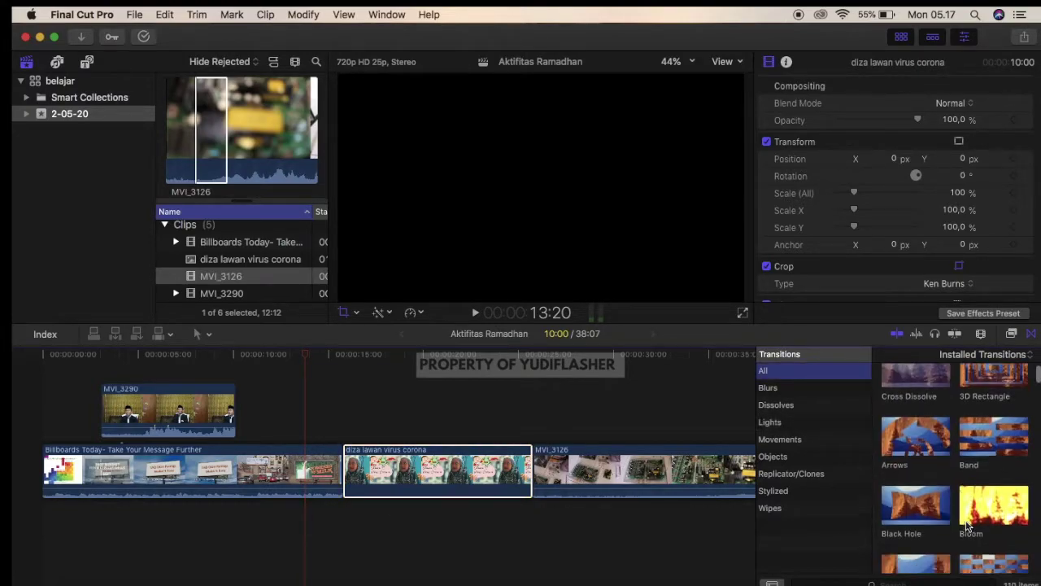
{"action": "scroll", "coordinate": [966, 524], "scroll_direction": "down", "scroll_amount": 4}
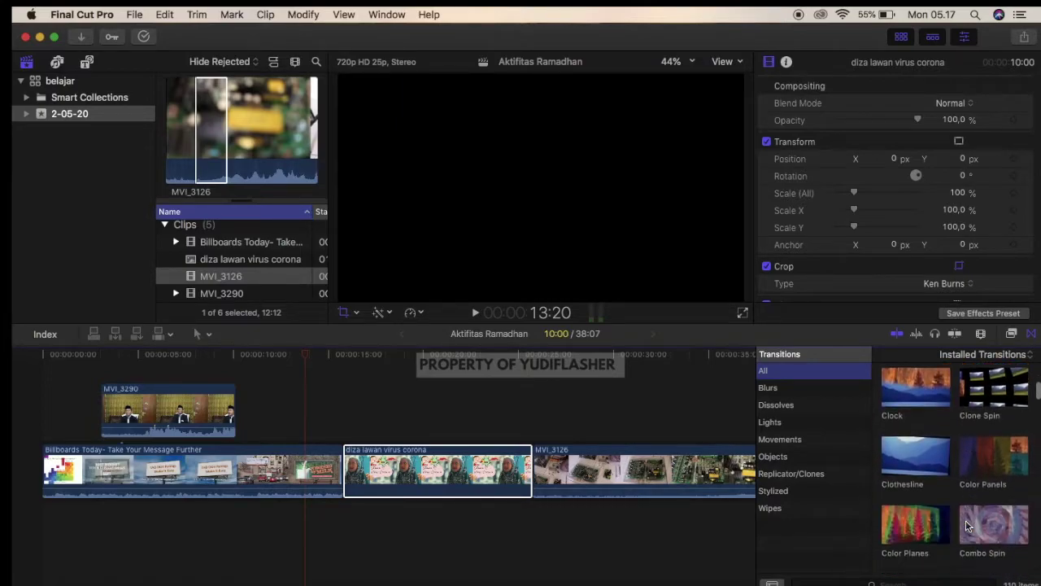
{"action": "scroll", "coordinate": [966, 527], "scroll_direction": "up", "scroll_amount": 1}
{"action": "scroll", "coordinate": [966, 526], "scroll_direction": "up", "scroll_amount": 1}
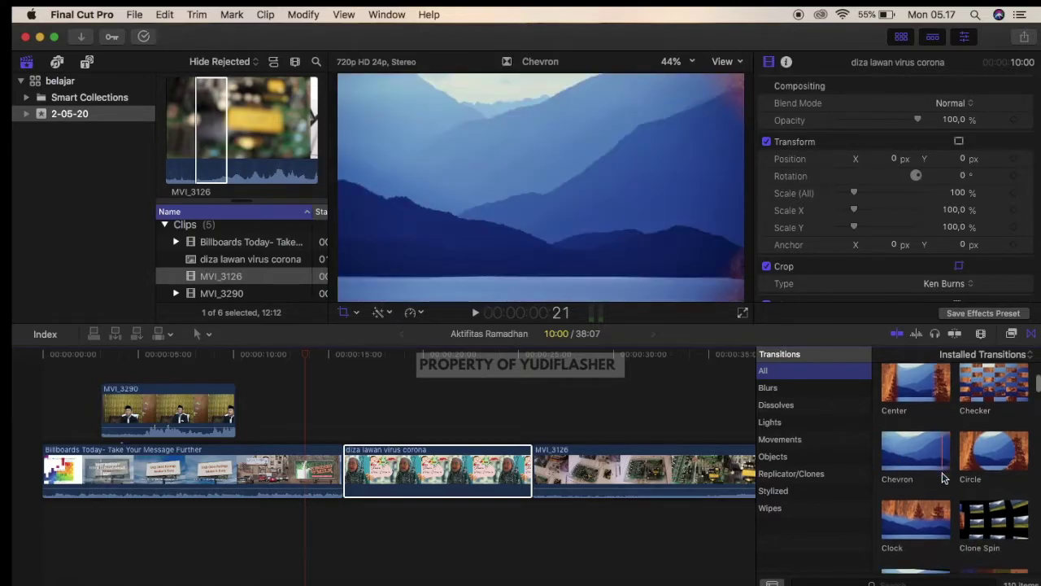
{"action": "scroll", "coordinate": [935, 472], "scroll_direction": "down", "scroll_amount": 2}
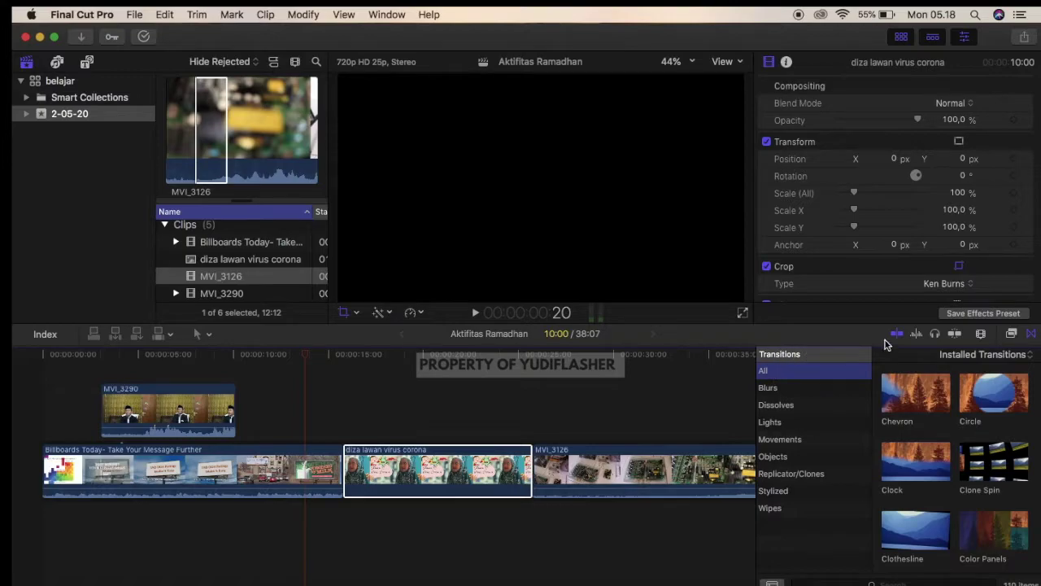
- Examine each transition category from Blurs through Wipes, then return to the list of all transitions
{"action": "left_click", "coordinate": [785, 390]}
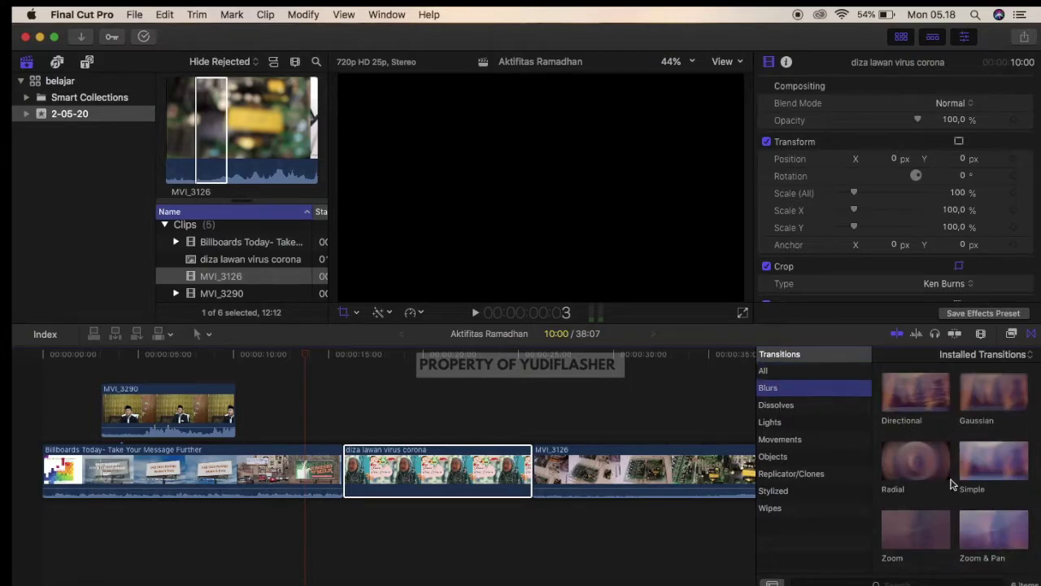
{"action": "left_click", "coordinate": [950, 522]}
{"action": "left_click", "coordinate": [816, 414]}
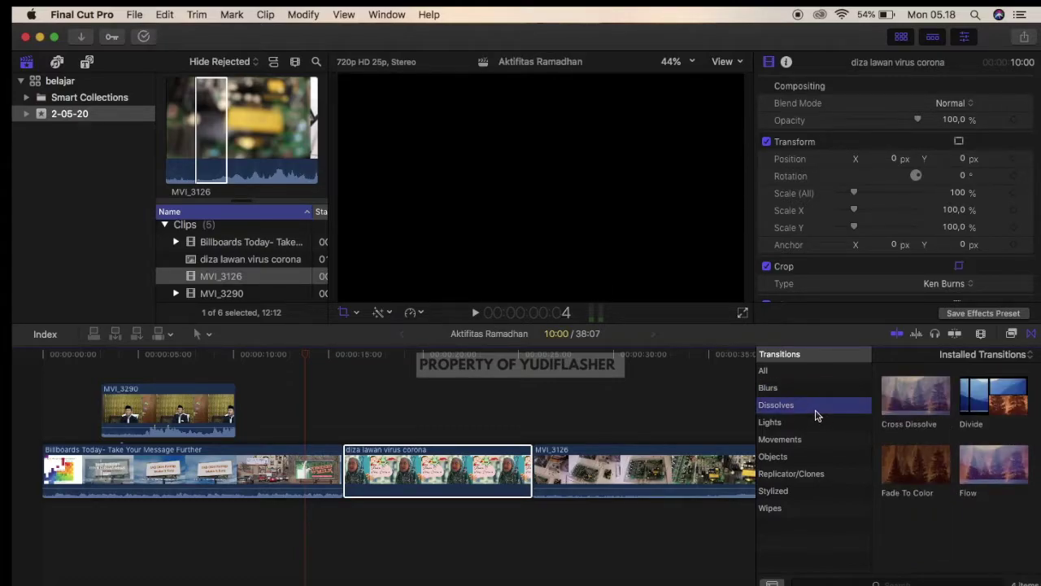
{"action": "left_click", "coordinate": [957, 457]}
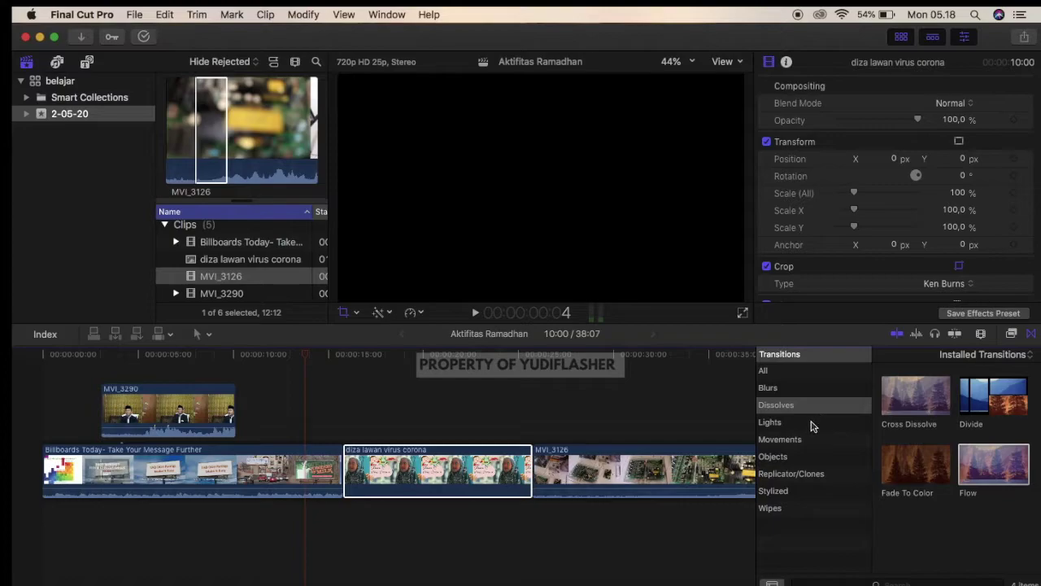
{"action": "left_click", "coordinate": [811, 424]}
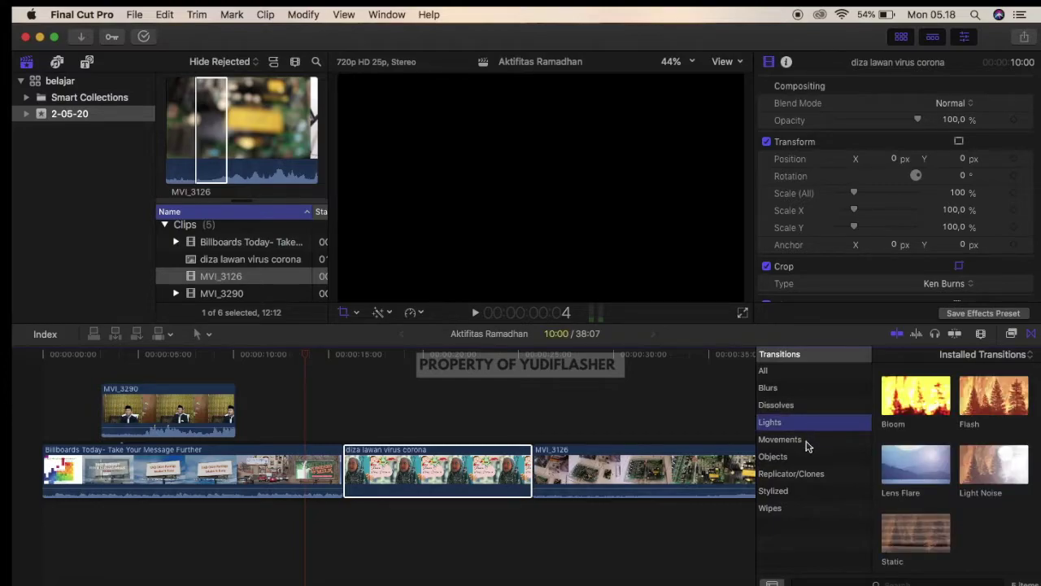
{"action": "left_click", "coordinate": [806, 442]}
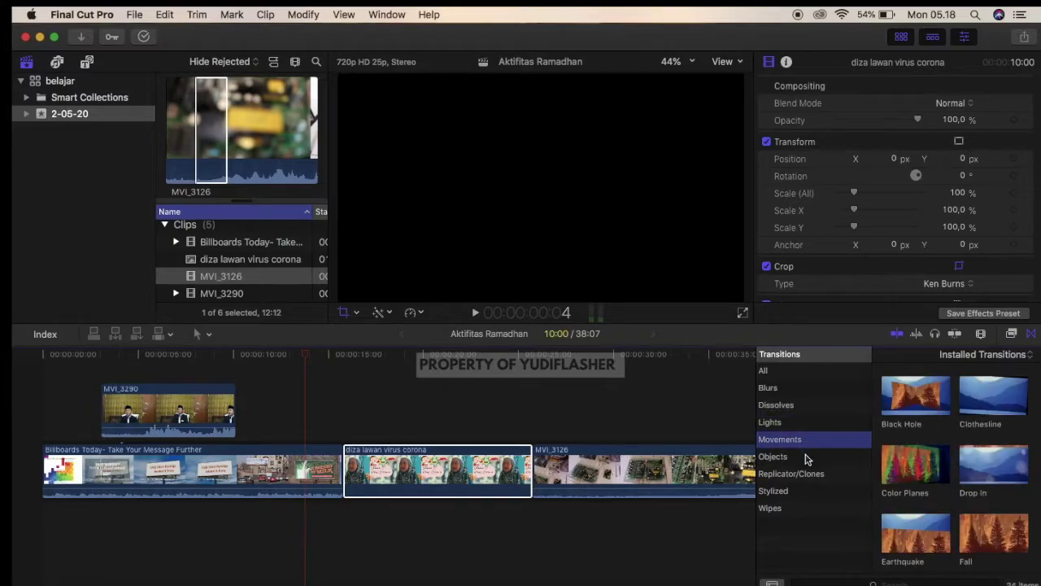
{"action": "left_click", "coordinate": [806, 458]}
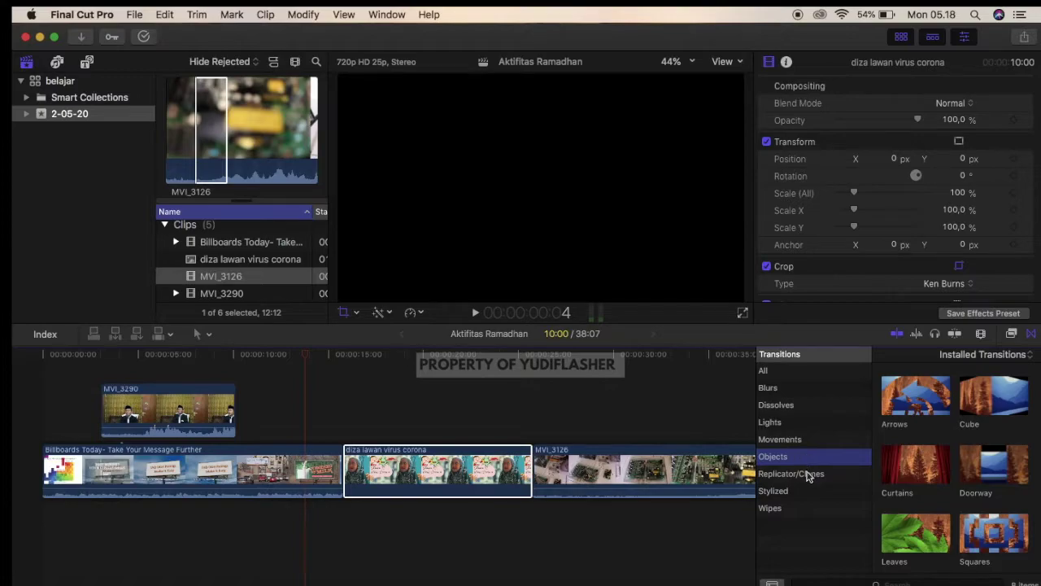
{"action": "left_click", "coordinate": [809, 475]}
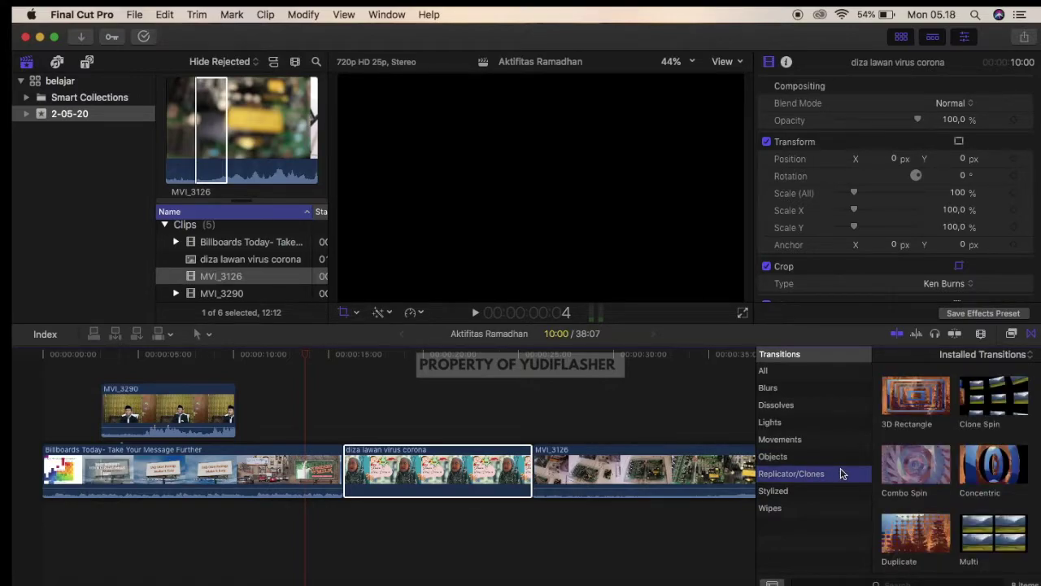
{"action": "left_click", "coordinate": [815, 493]}
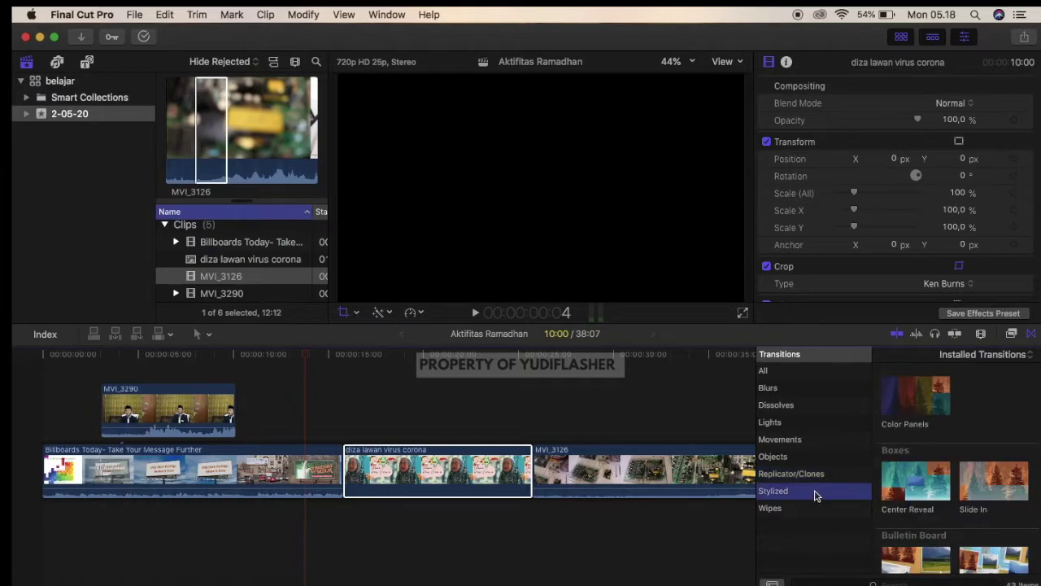
{"action": "left_click", "coordinate": [812, 511]}
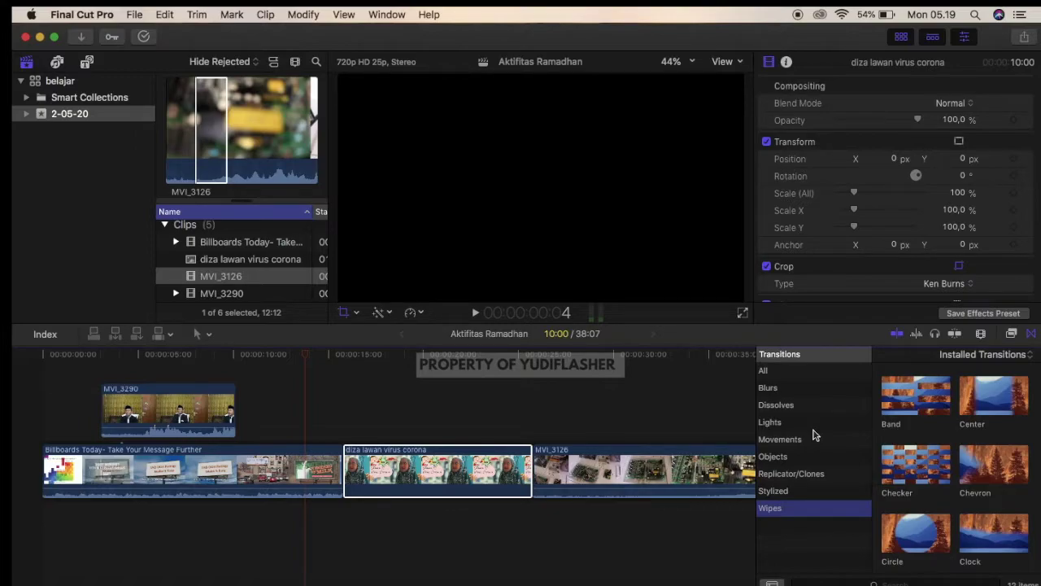
{"action": "left_click", "coordinate": [787, 388]}
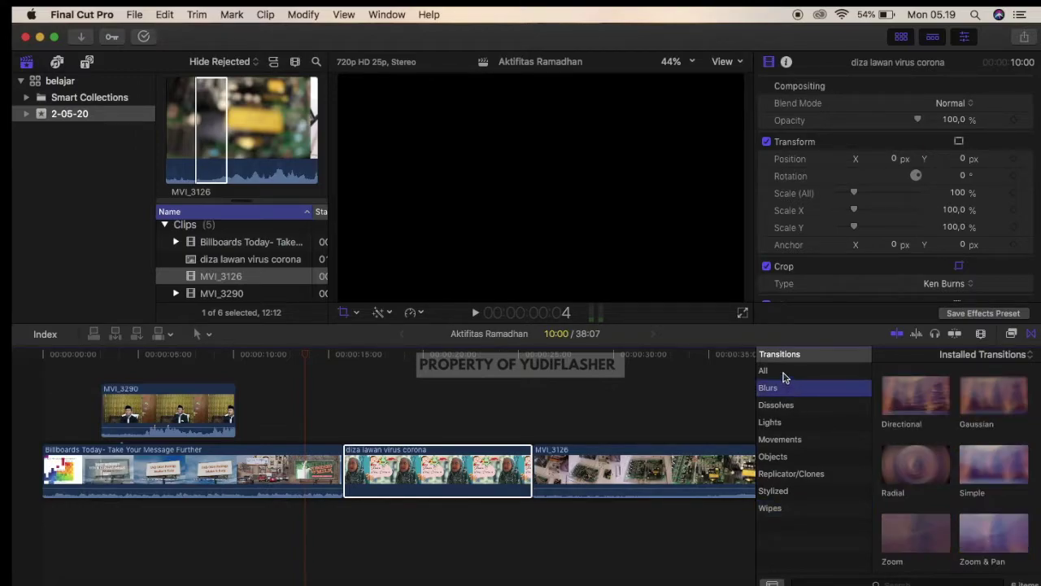
{"action": "left_click", "coordinate": [783, 373]}
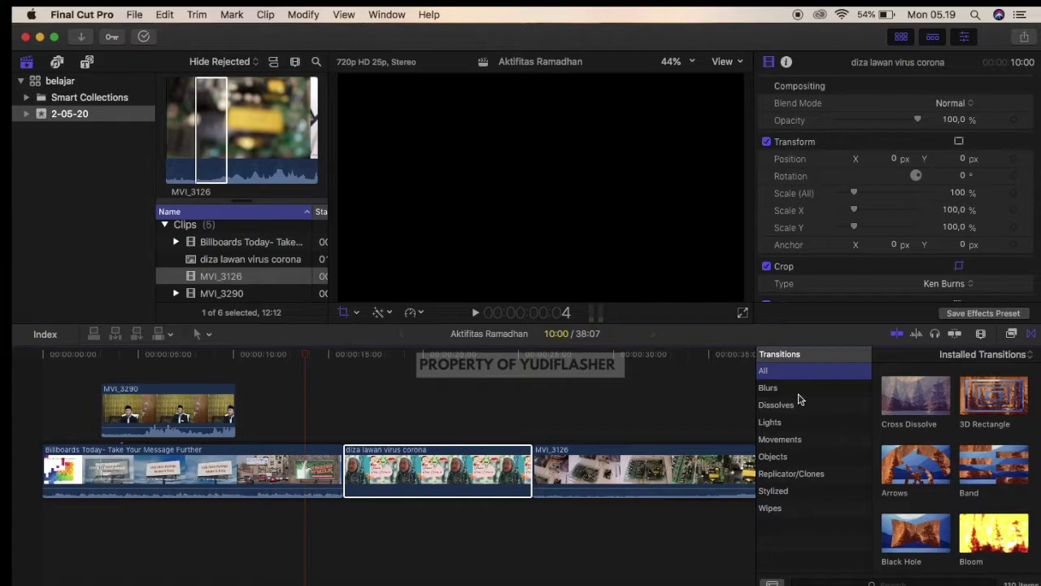
- Add the Arrows transition at the cut between the Billboards clip and the clip that follows it, and select the transition
{"action": "left_click", "coordinate": [634, 407]}
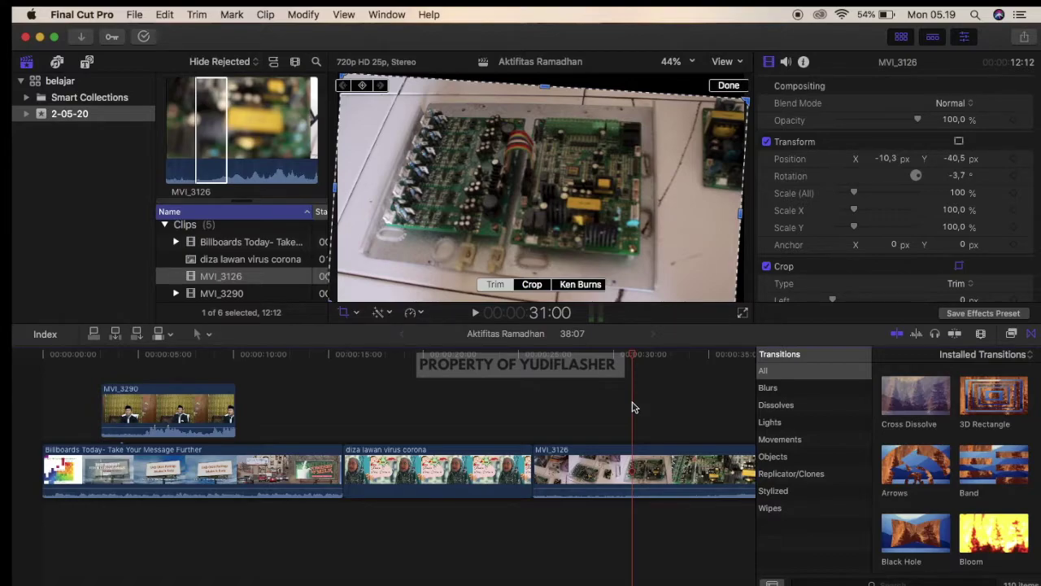
{"action": "left_click", "coordinate": [320, 472]}
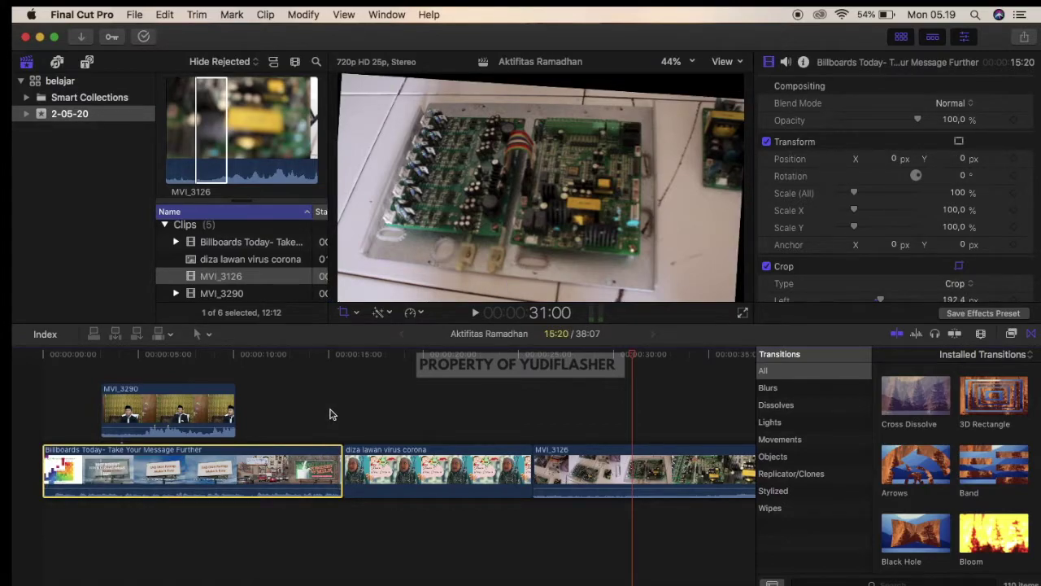
{"action": "left_click", "coordinate": [377, 482]}
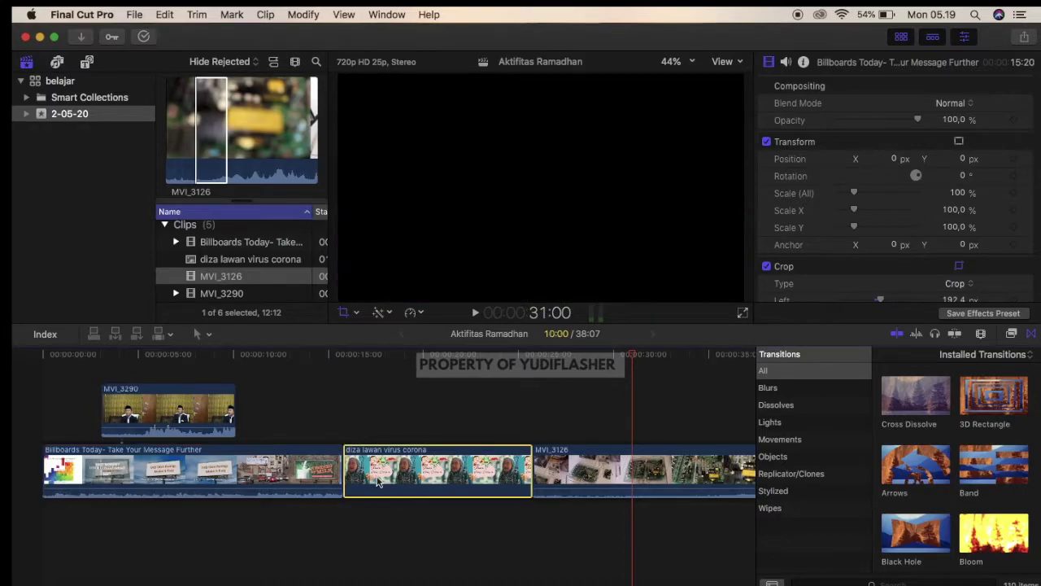
{"action": "left_click", "coordinate": [321, 470]}
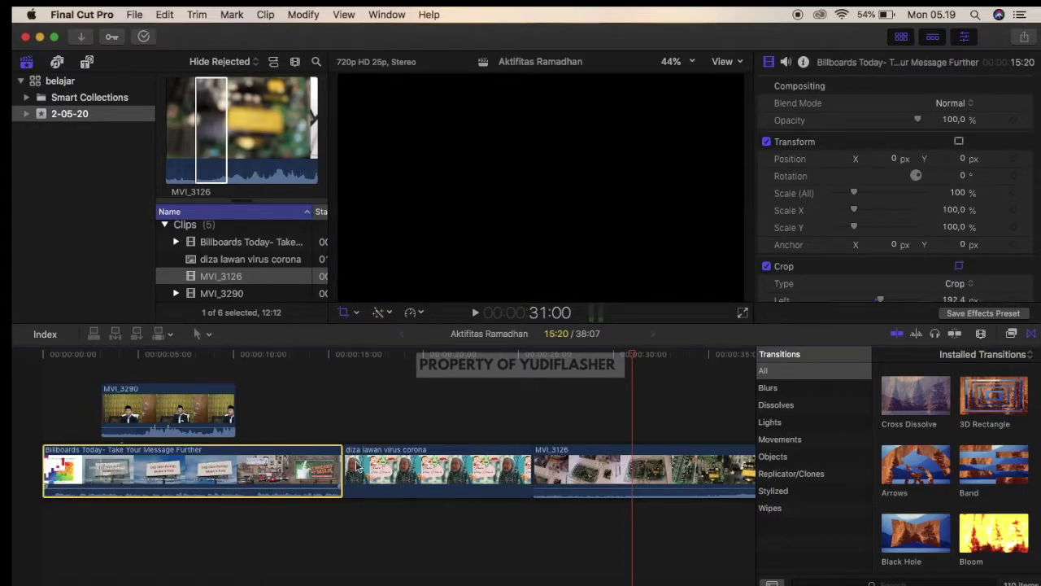
{"action": "left_click", "coordinate": [383, 465]}
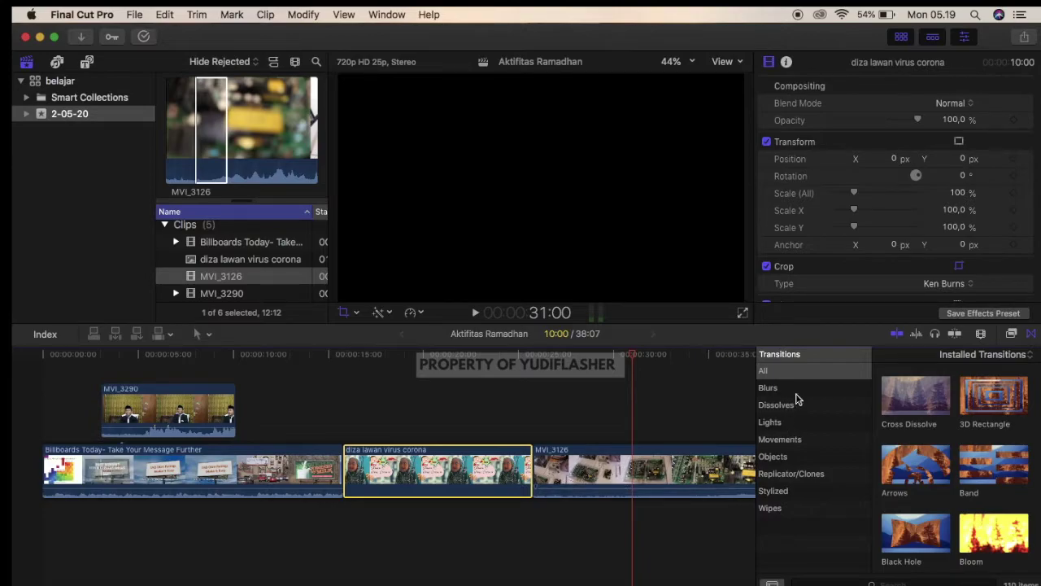
{"action": "left_click", "coordinate": [982, 407]}
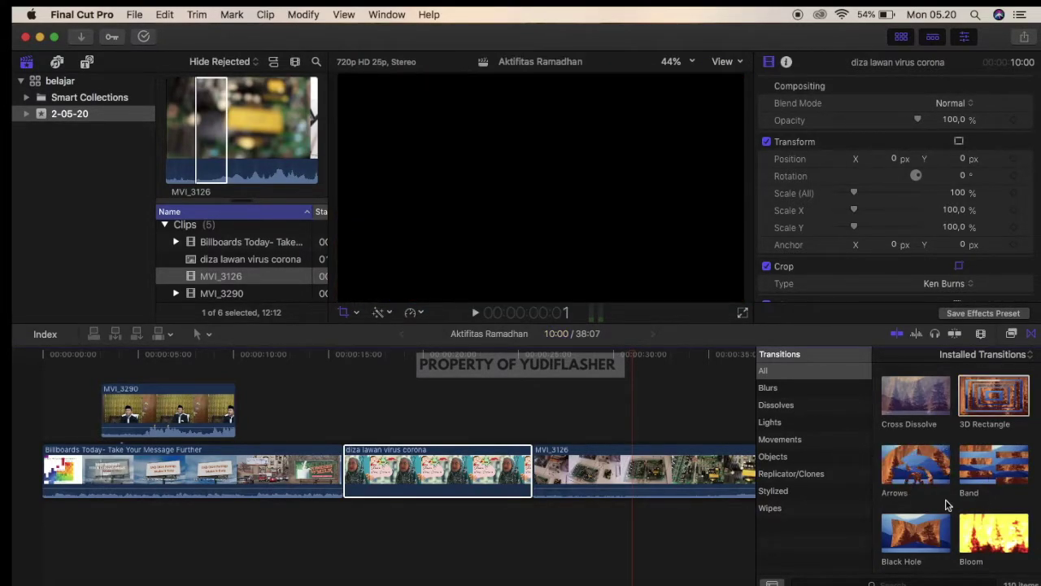
{"action": "left_click", "coordinate": [911, 466]}
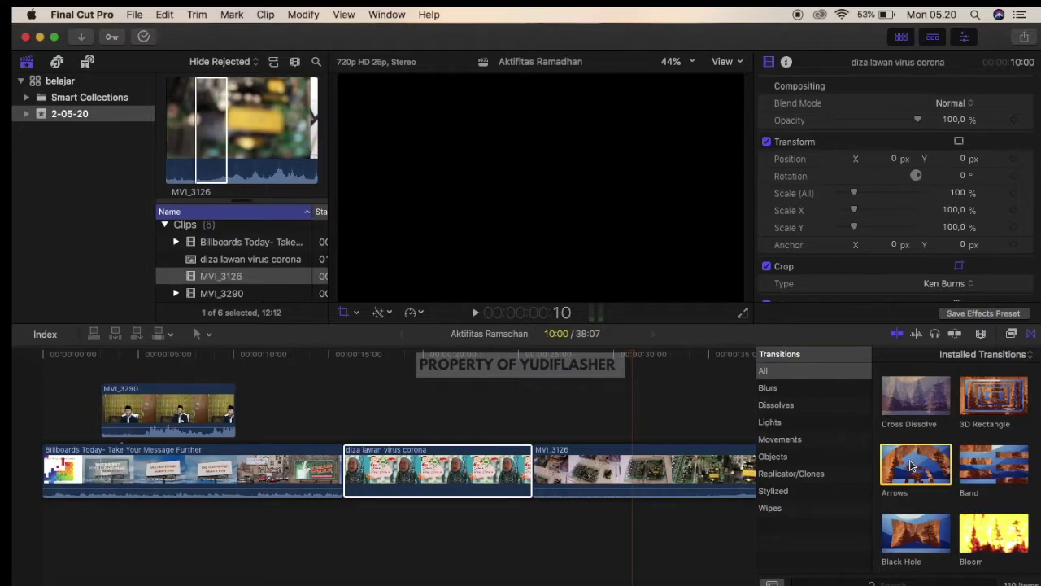
{"action": "left_click_drag", "start_coordinate": [911, 466], "coordinate": [340, 480]}
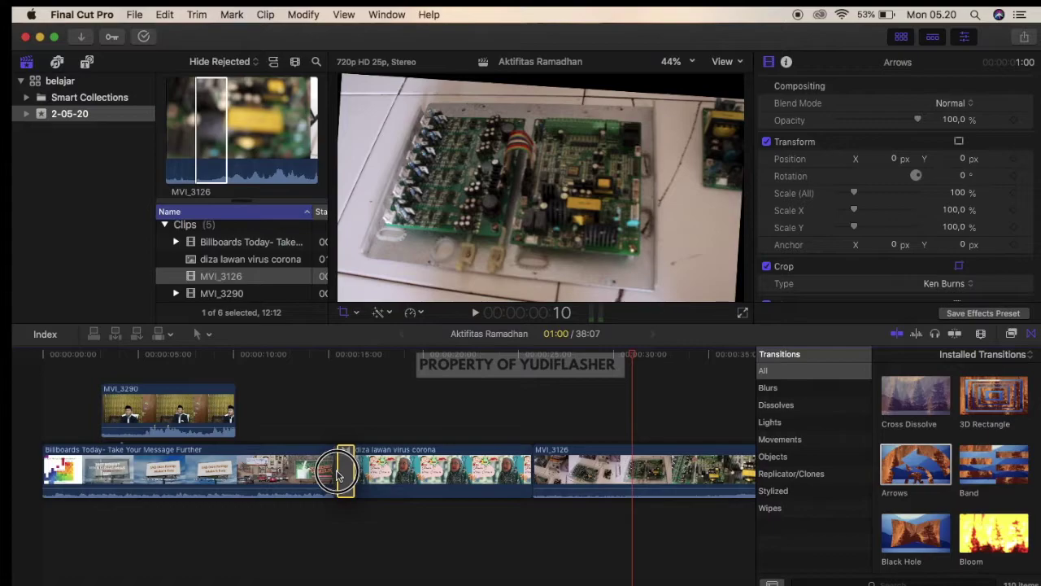
{"action": "left_click", "coordinate": [339, 476]}
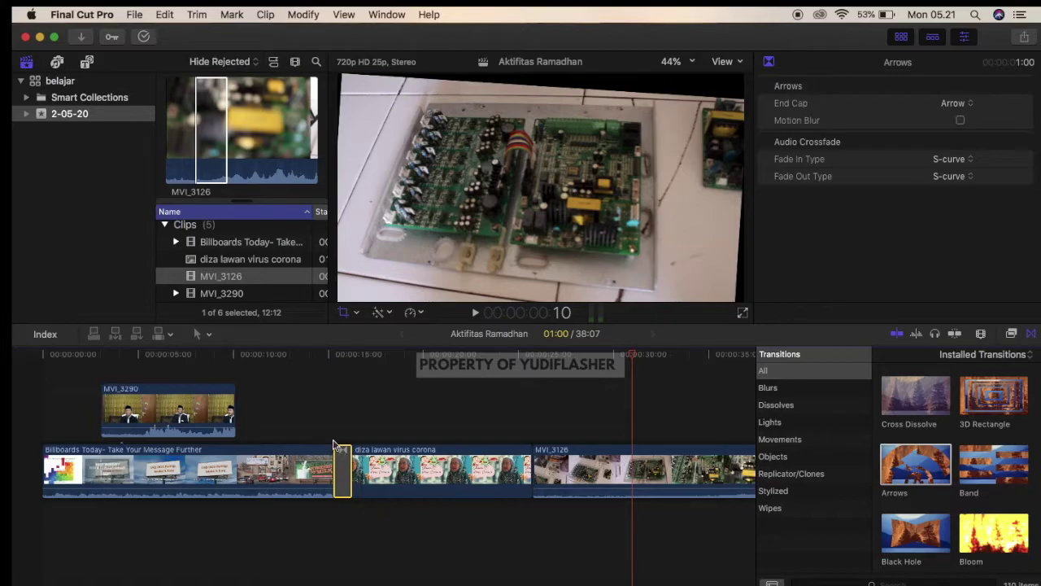
- Play the timeline from just before the Arrows transition to preview it
{"action": "left_click", "coordinate": [327, 416]}
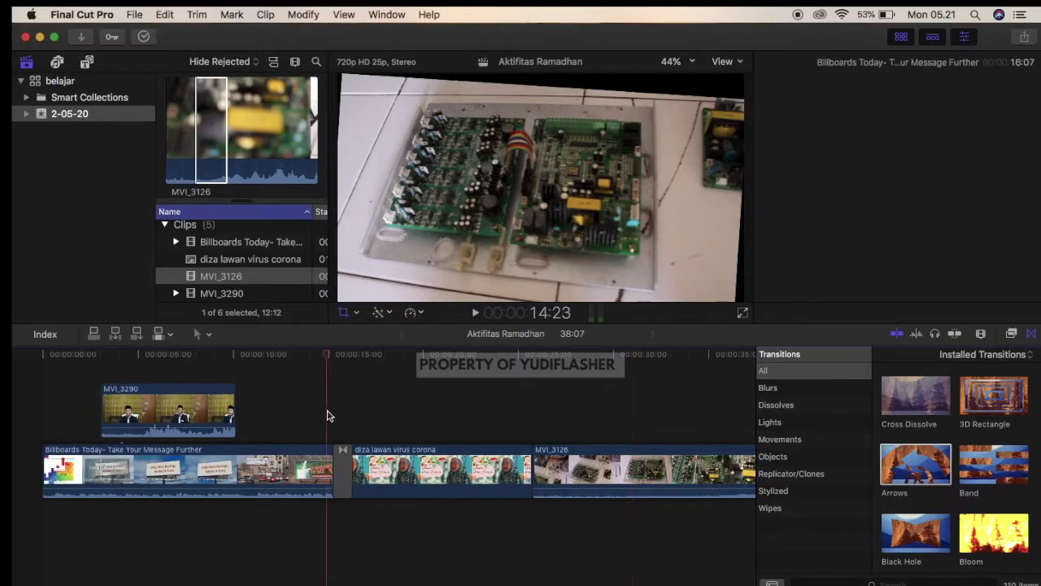
{"action": "key", "text": "shift+c"}
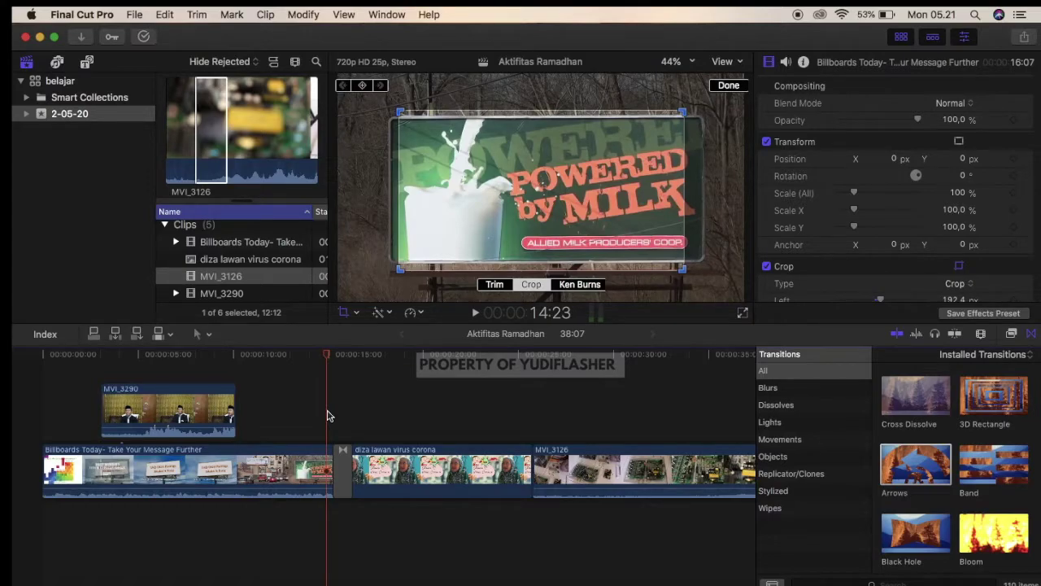
{"action": "key", "text": "space"}
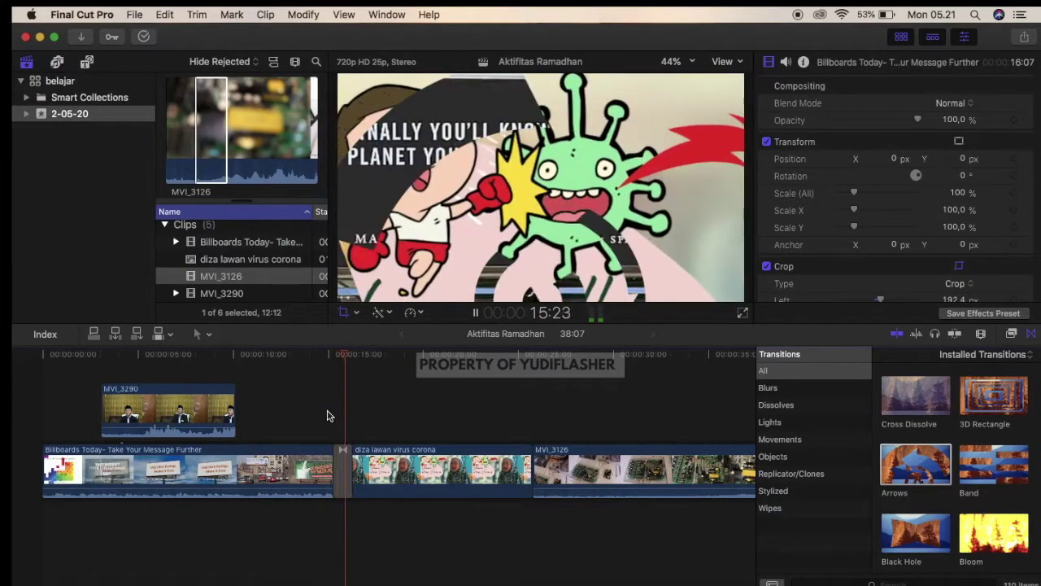
{"action": "key", "text": "shift+c"}
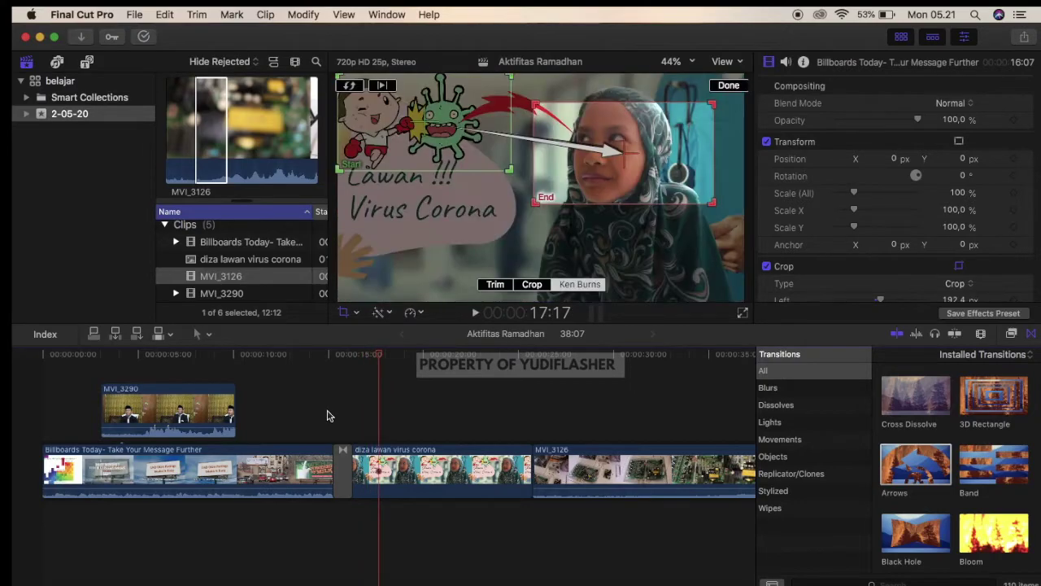
{"action": "left_click", "coordinate": [317, 425]}
{"action": "key", "text": "space"}
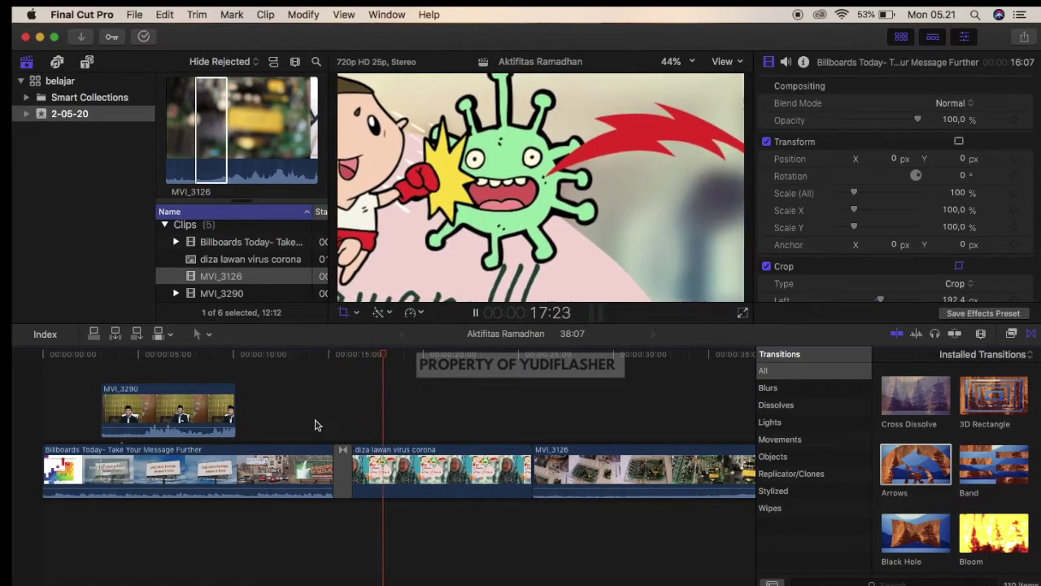
{"action": "key", "text": "space"}
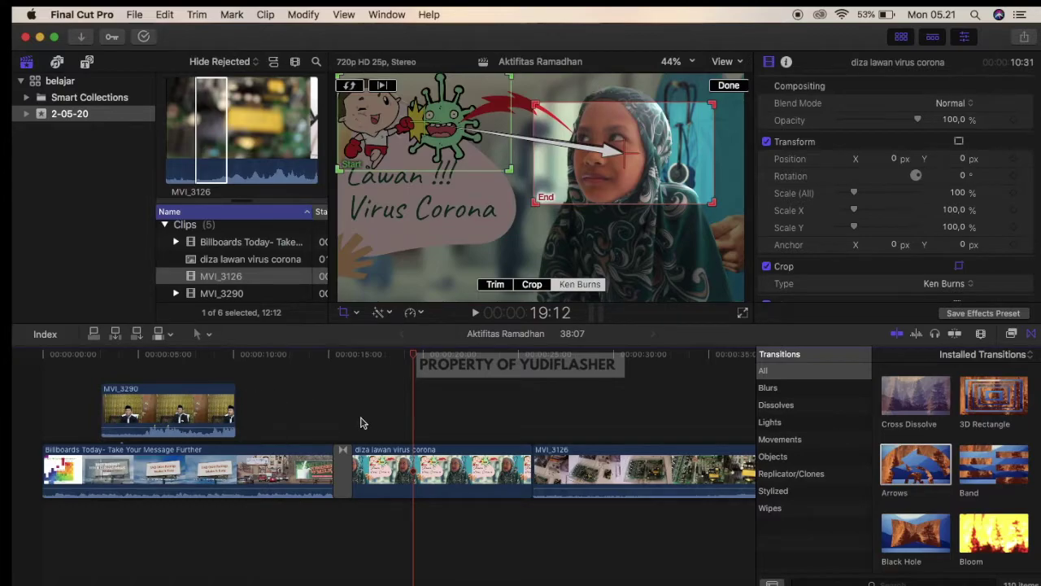
- Play the timeline from just before the connected MVI_3290 clip to preview the edit
{"action": "left_click", "coordinate": [158, 395]}
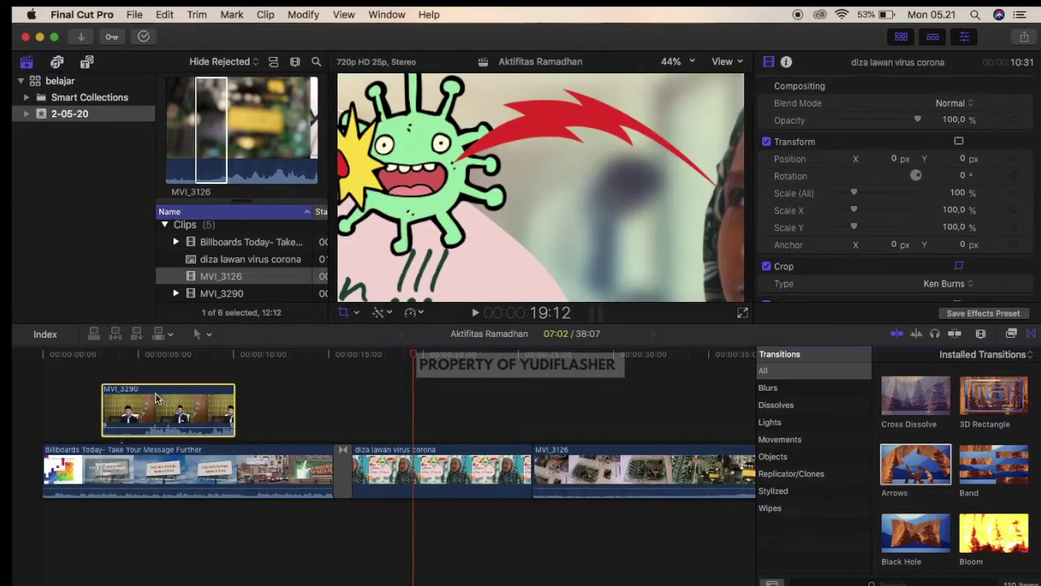
{"action": "left_click", "coordinate": [69, 414]}
{"action": "key", "text": "space"}
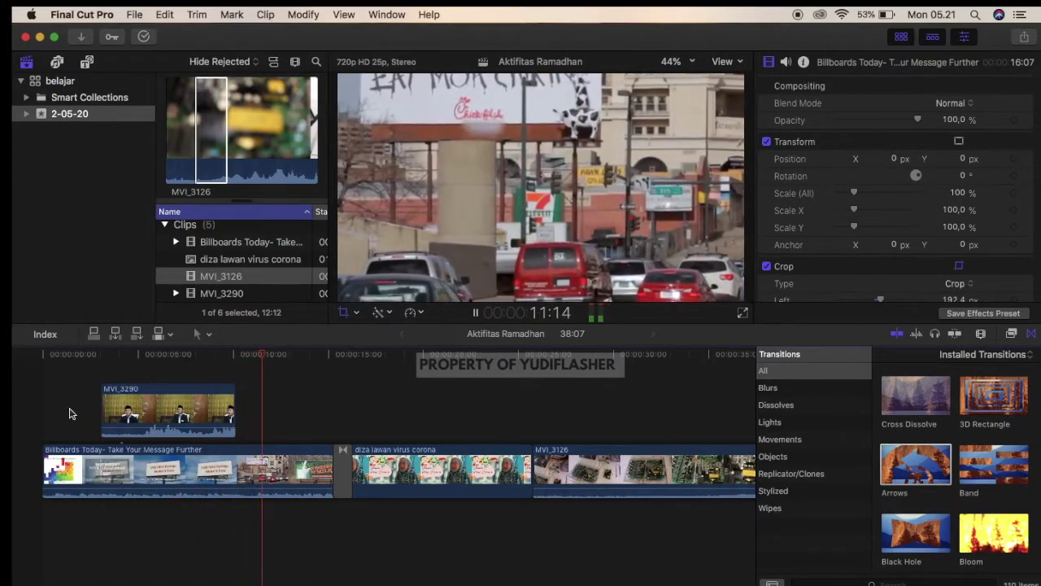
- Stop at the Billboards clip, return to a point near the timeline's start and turn off the on-screen crop controls
{"action": "key", "text": "shift+c"}
{"action": "left_click", "coordinate": [104, 470]}
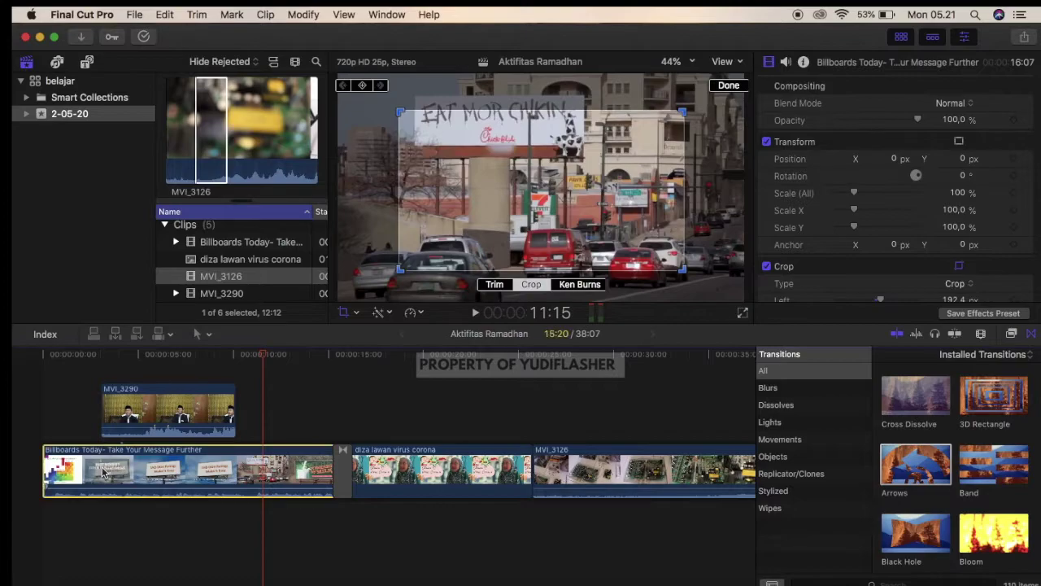
{"action": "left_click", "coordinate": [68, 391]}
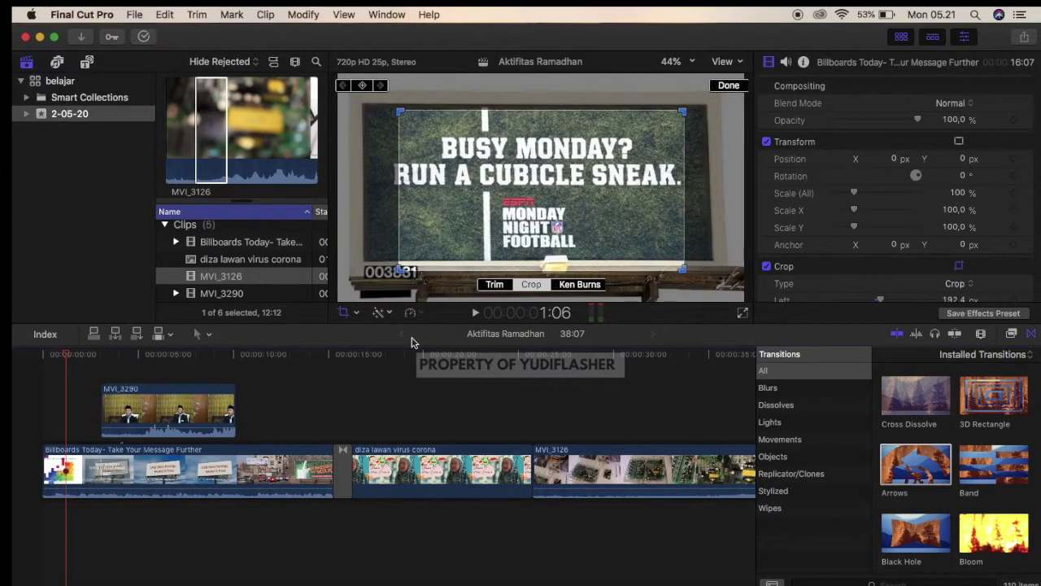
{"action": "left_click", "coordinate": [343, 316]}
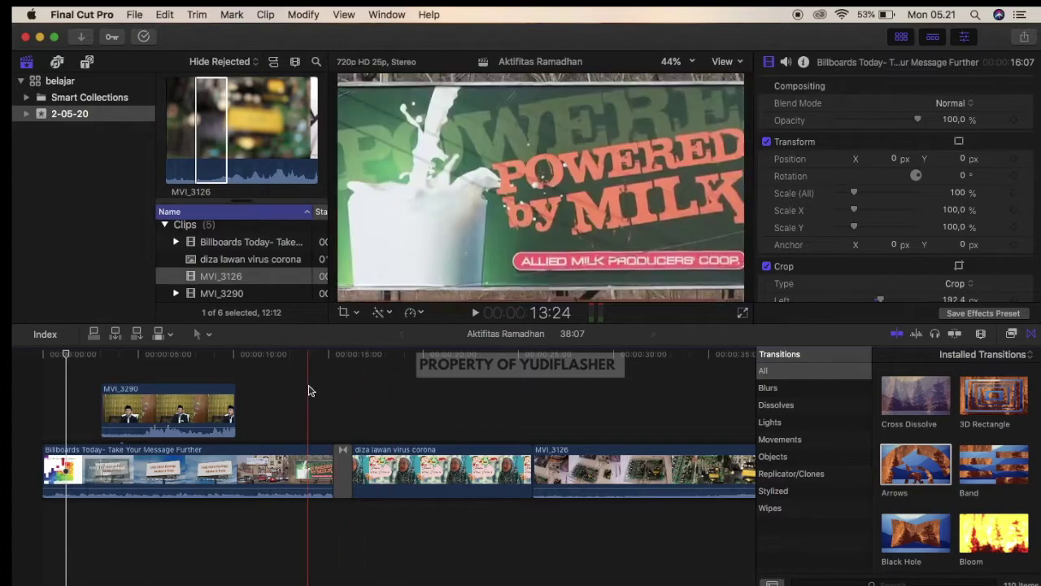
- Set the left and right crop of the Billboards clip to 100 px each
{"action": "left_click", "coordinate": [261, 471]}
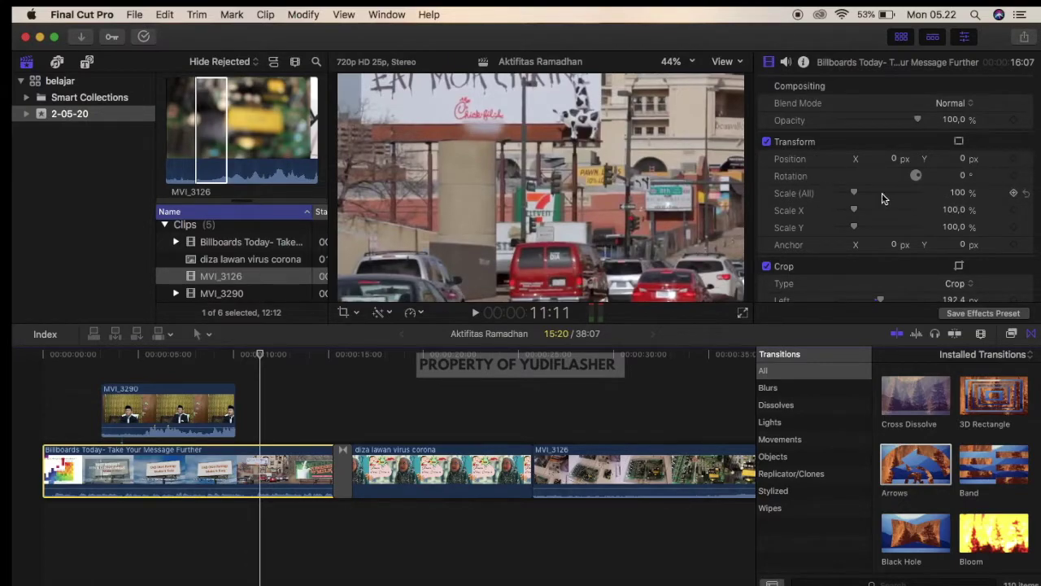
{"action": "left_click_drag", "start_coordinate": [855, 196], "coordinate": [854, 196]}
{"action": "scroll", "coordinate": [834, 234], "scroll_direction": "down", "scroll_amount": 3}
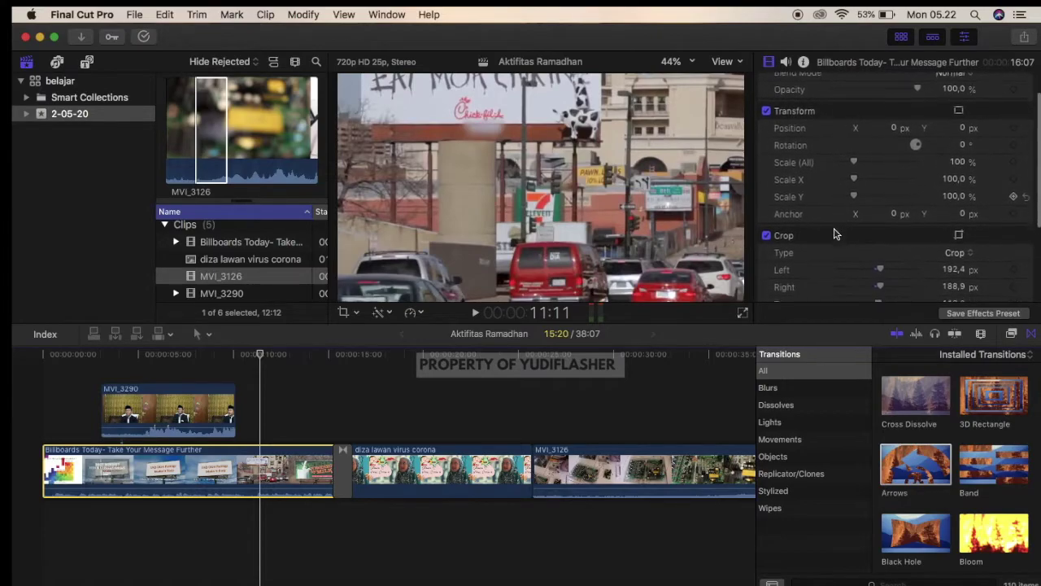
{"action": "scroll", "coordinate": [834, 233], "scroll_direction": "down", "scroll_amount": 1}
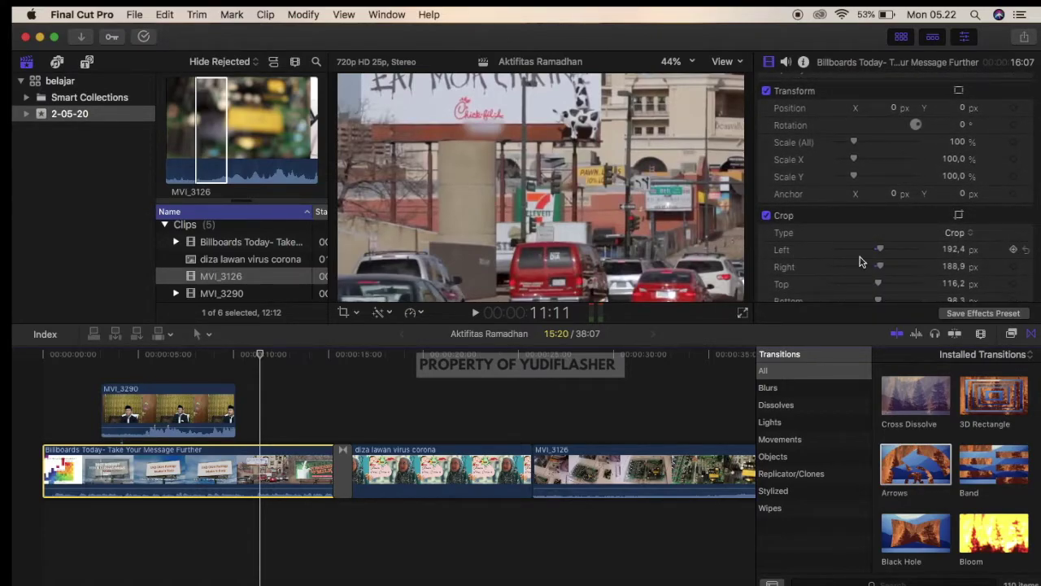
{"action": "left_click", "coordinate": [958, 255]}
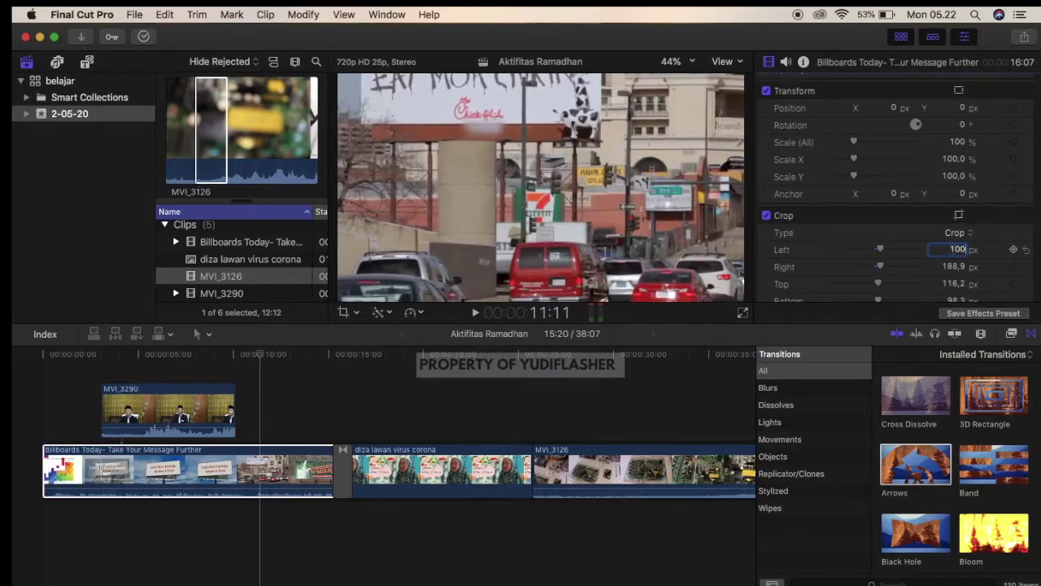
{"action": "type", "text": "100"}
{"action": "key", "text": "Return"}
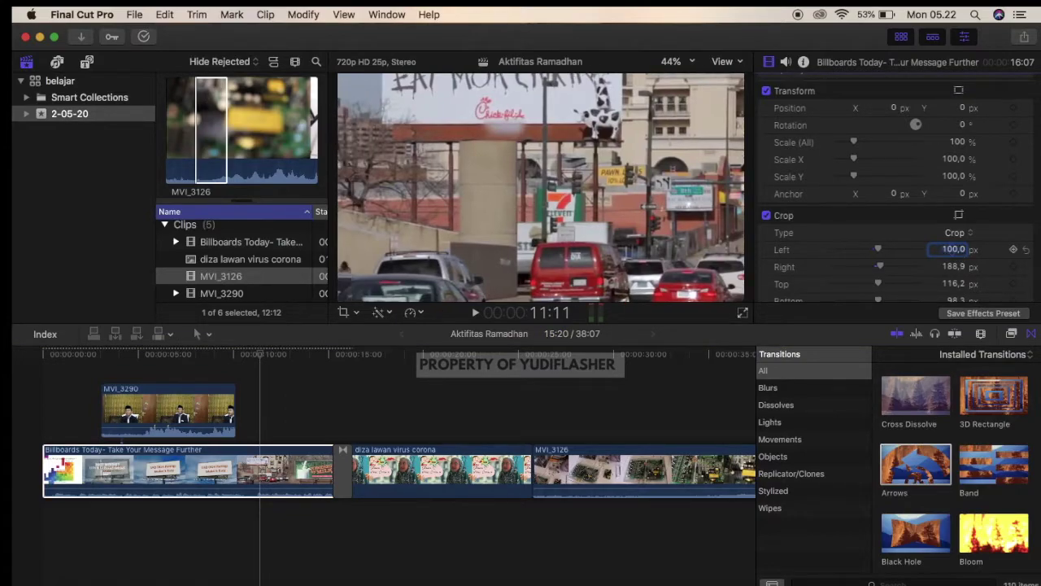
{"action": "left_click", "coordinate": [956, 271]}
{"action": "type", "text": "100"}
{"action": "key", "text": "Return"}
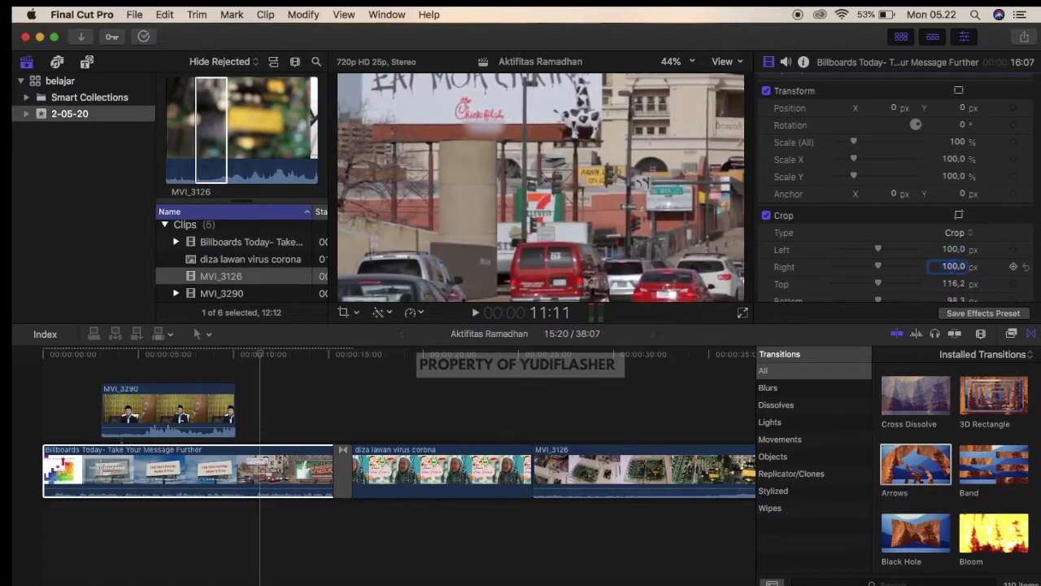
- Go to the part where MVI_3290 overlays the billboard and set the Billboards clip's top crop to 100 px
{"action": "scroll", "coordinate": [975, 299], "scroll_direction": "down", "scroll_amount": 1}
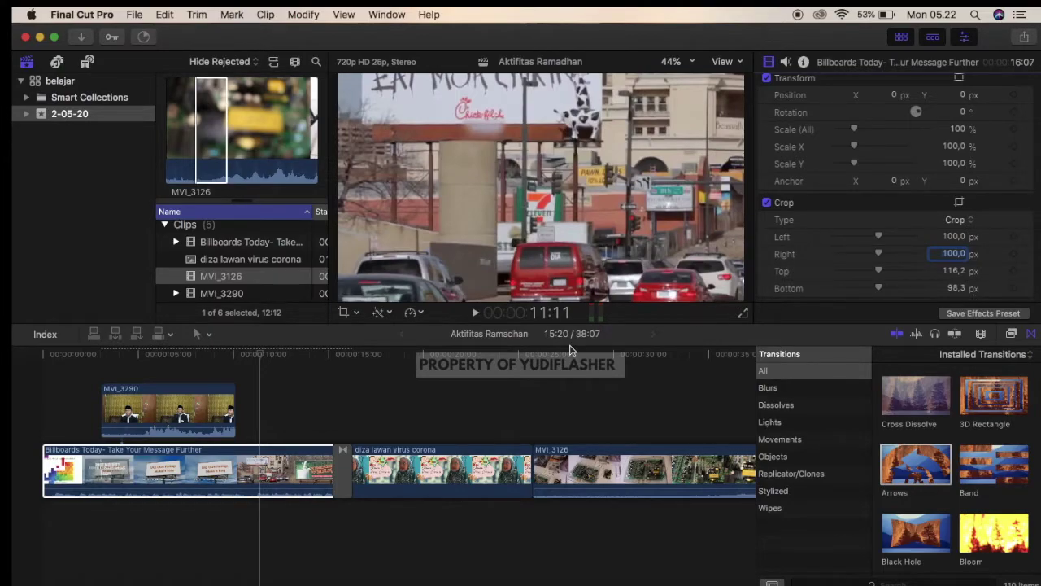
{"action": "left_click_drag", "start_coordinate": [260, 351], "coordinate": [134, 360]}
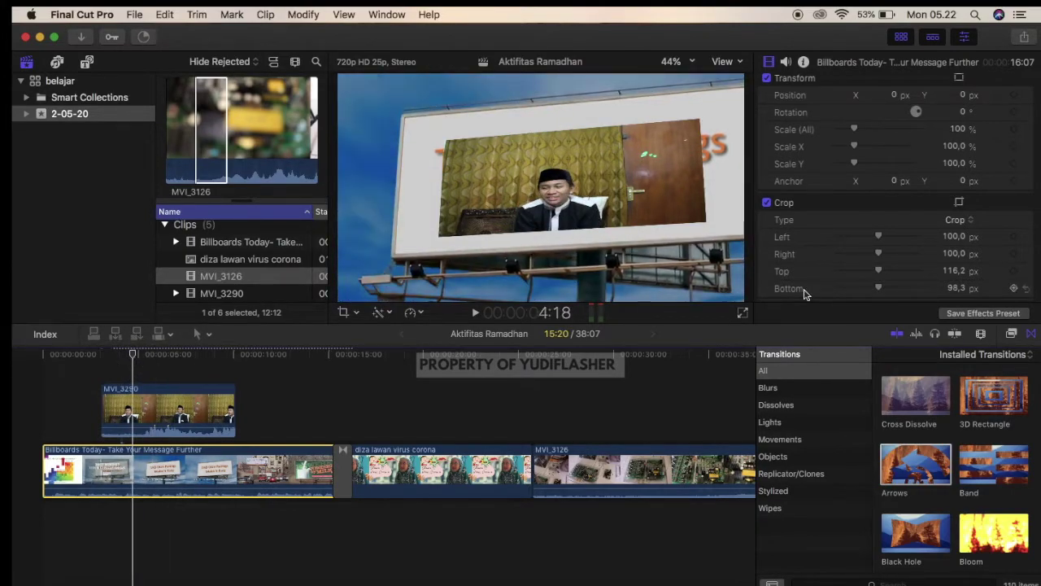
{"action": "scroll", "coordinate": [958, 268], "scroll_direction": "down", "scroll_amount": 2}
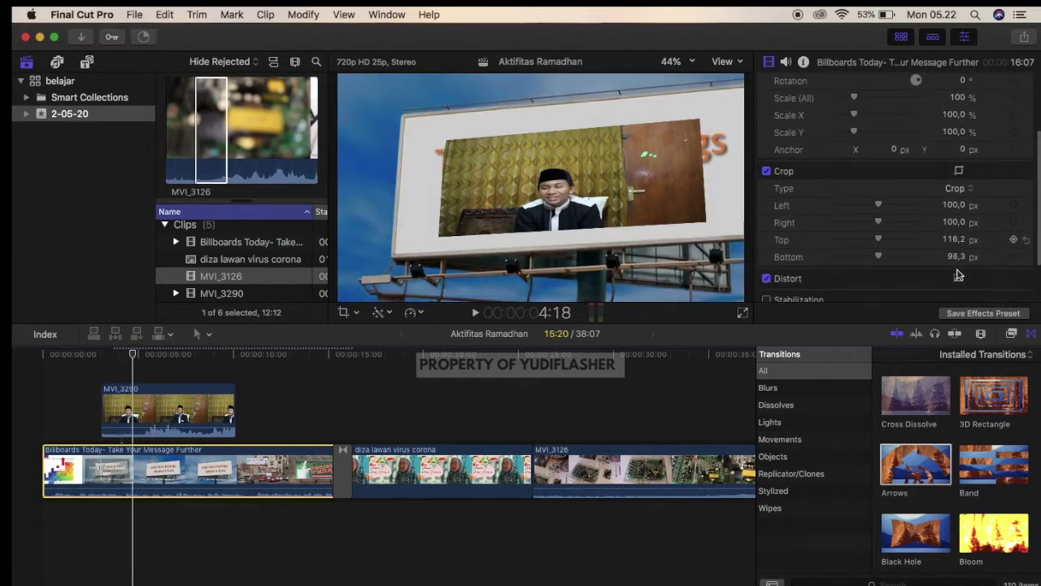
{"action": "scroll", "coordinate": [955, 236], "scroll_direction": "down", "scroll_amount": 1}
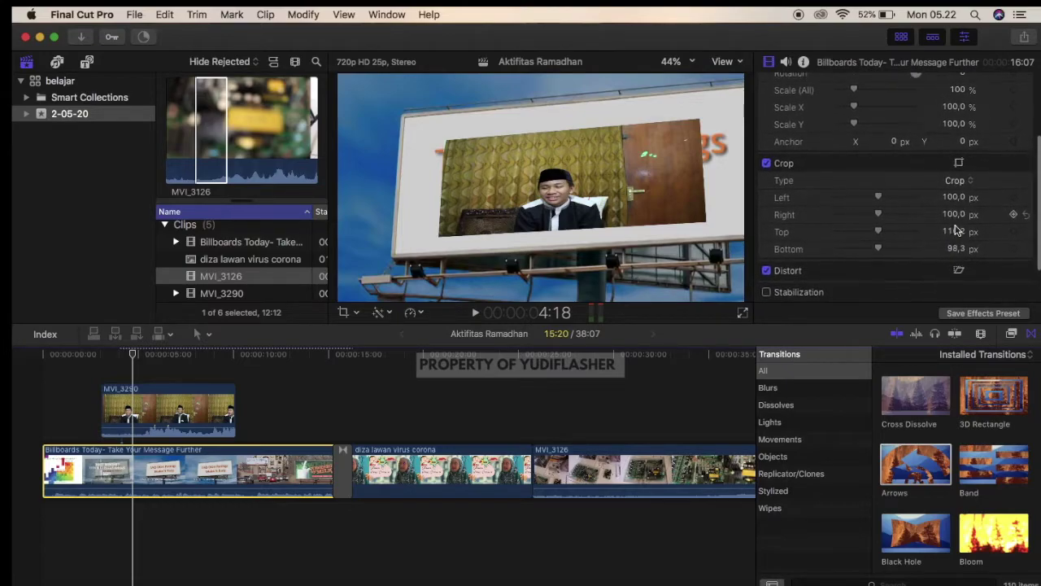
{"action": "left_click", "coordinate": [954, 233]}
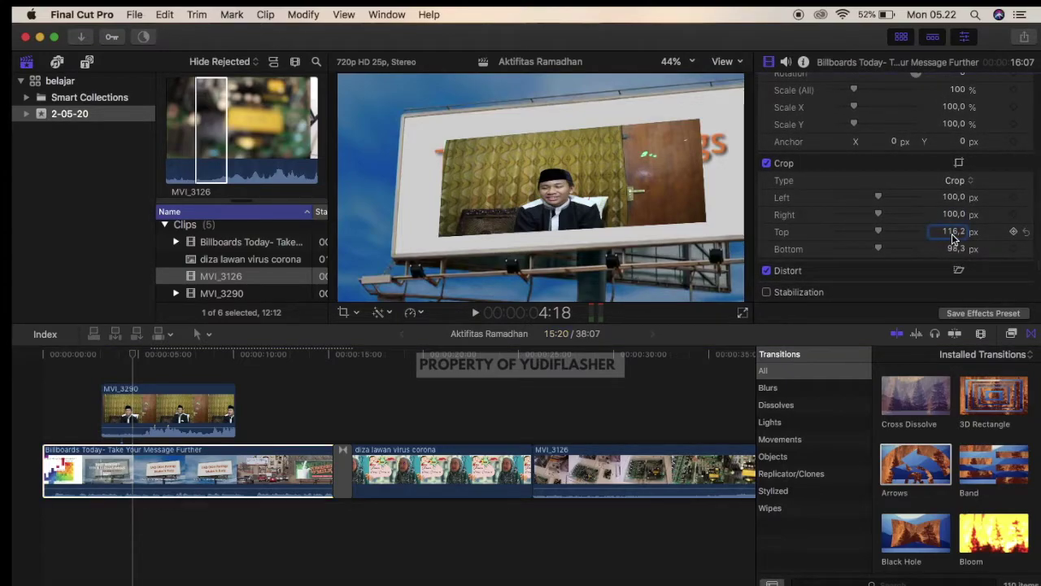
{"action": "type", "text": "100"}
{"action": "key", "text": "Return"}
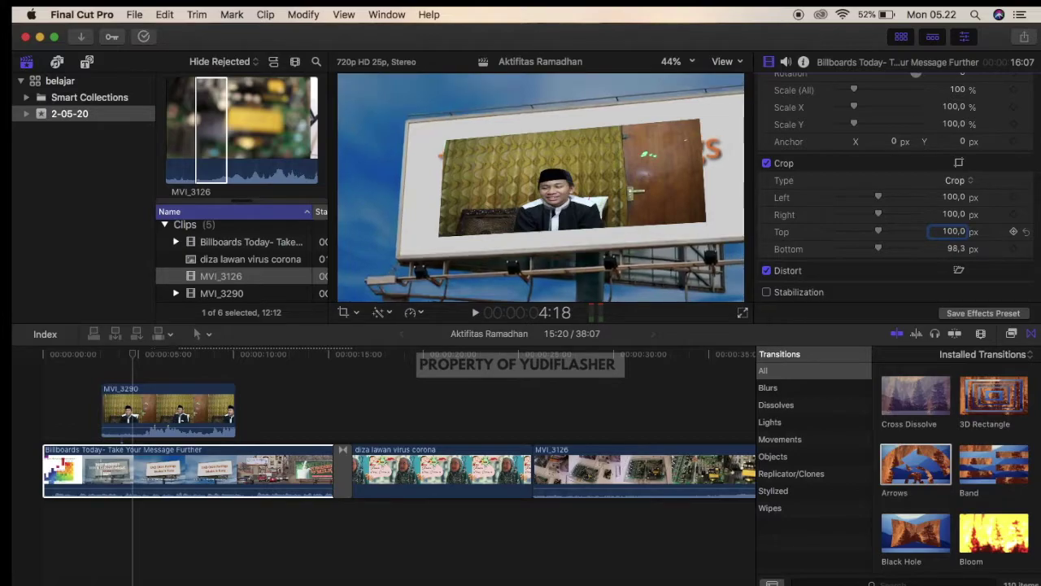
- Select everything on the timeline and set the vertical anchor to 100 px
{"action": "key", "text": "super+a"}
{"action": "left_click", "coordinate": [954, 245]}
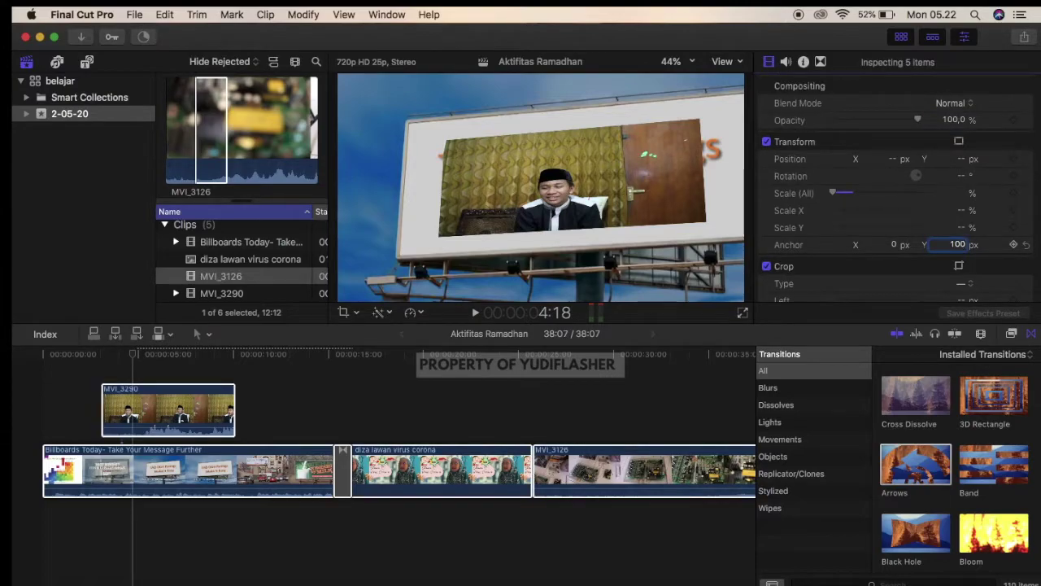
{"action": "type", "text": "100"}
{"action": "key", "text": "Return"}
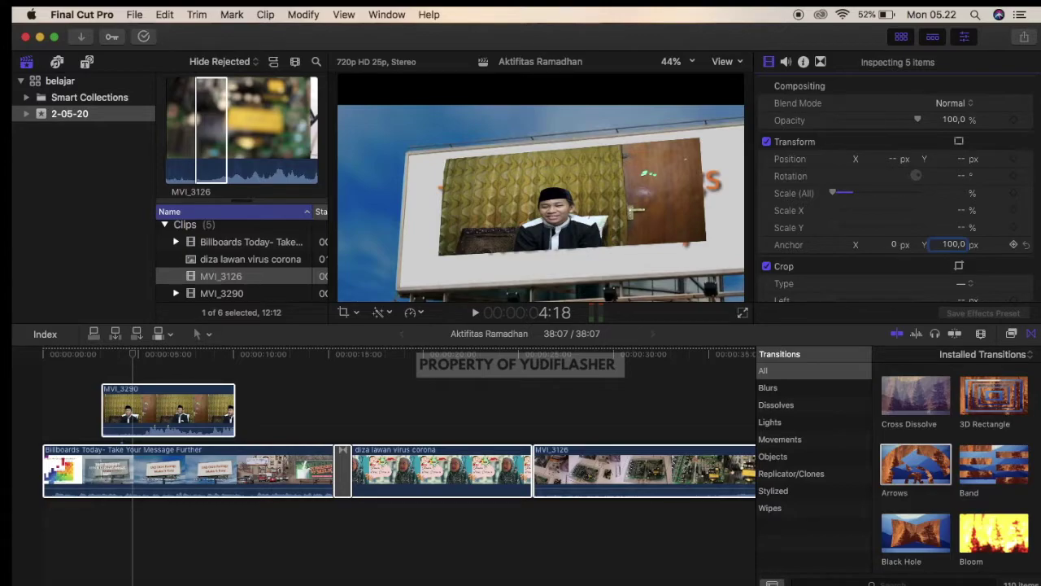
- Undo the anchor and crop changes as well as the Arrows transition after the Billboards clip
{"action": "left_click", "coordinate": [314, 376]}
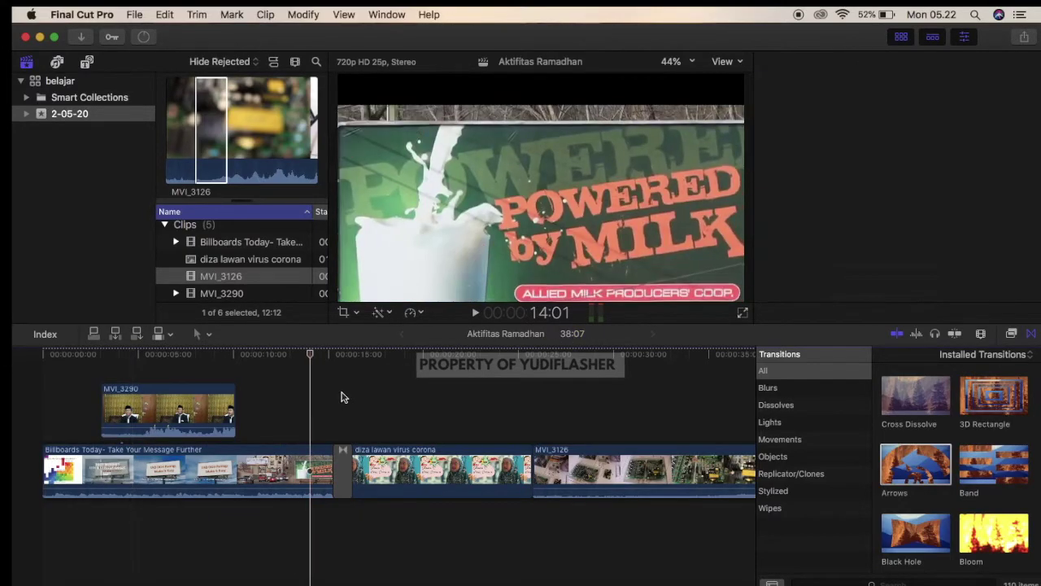
{"action": "left_click", "coordinate": [353, 396]}
{"action": "key", "text": "super+z"}
{"action": "key", "text": "super+z"}
{"action": "key", "text": "super+z"}
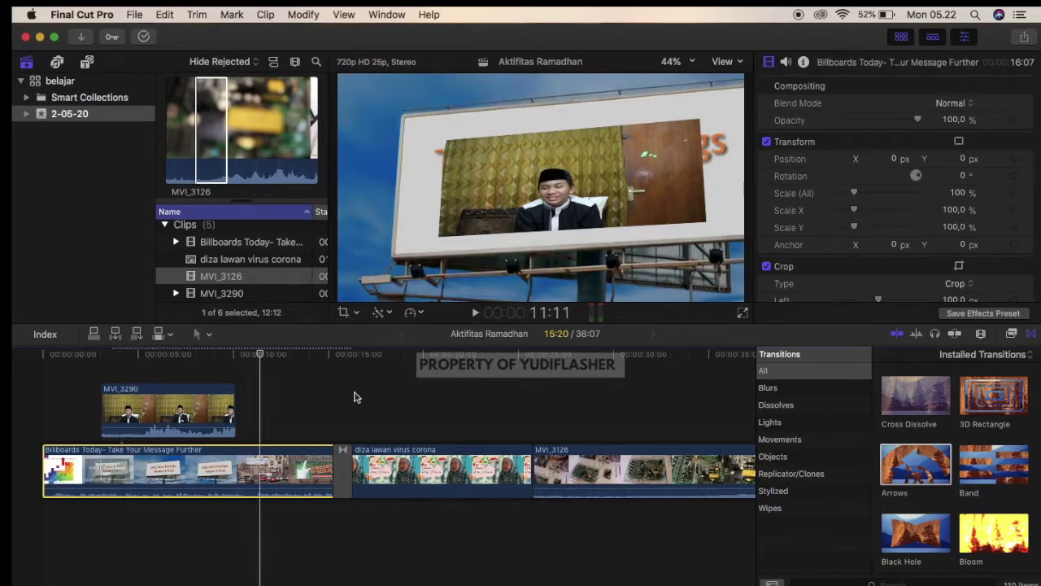
{"action": "key", "text": "super+z"}
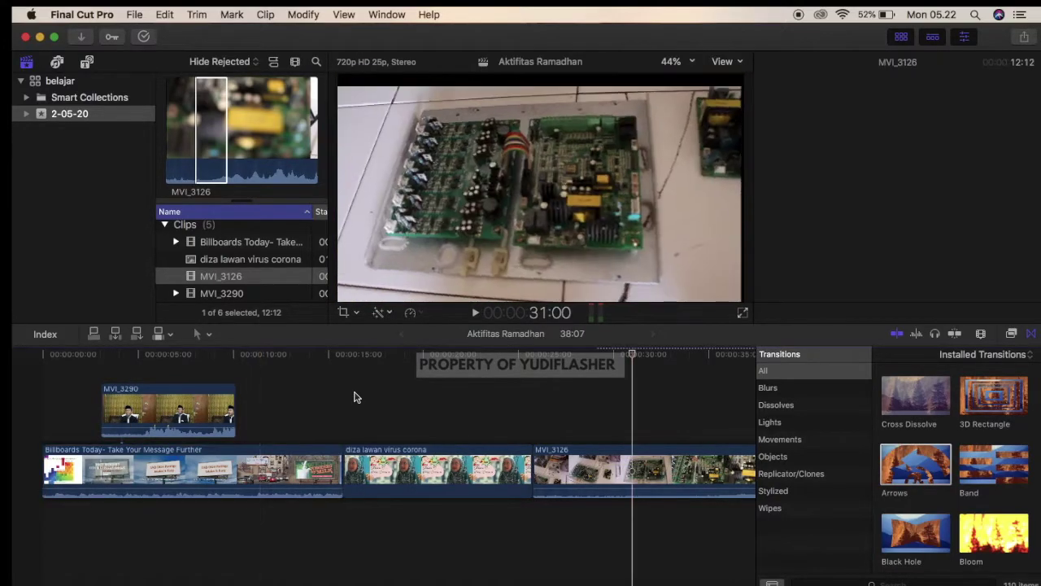
- Delete the Billboards clip together with its connected MVI_3290 clip from the timeline
{"action": "left_click", "coordinate": [273, 421]}
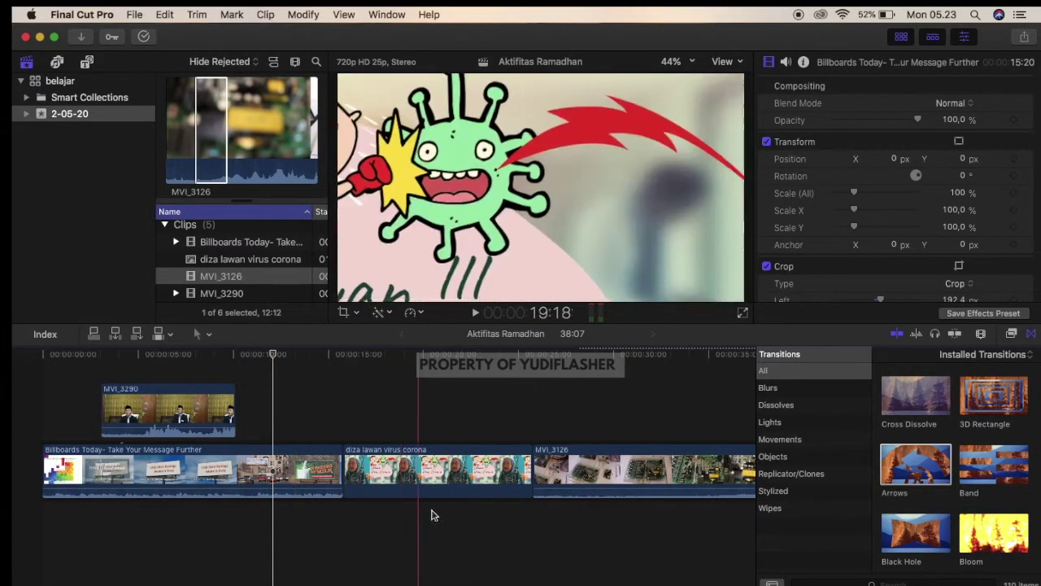
{"action": "left_click", "coordinate": [221, 480]}
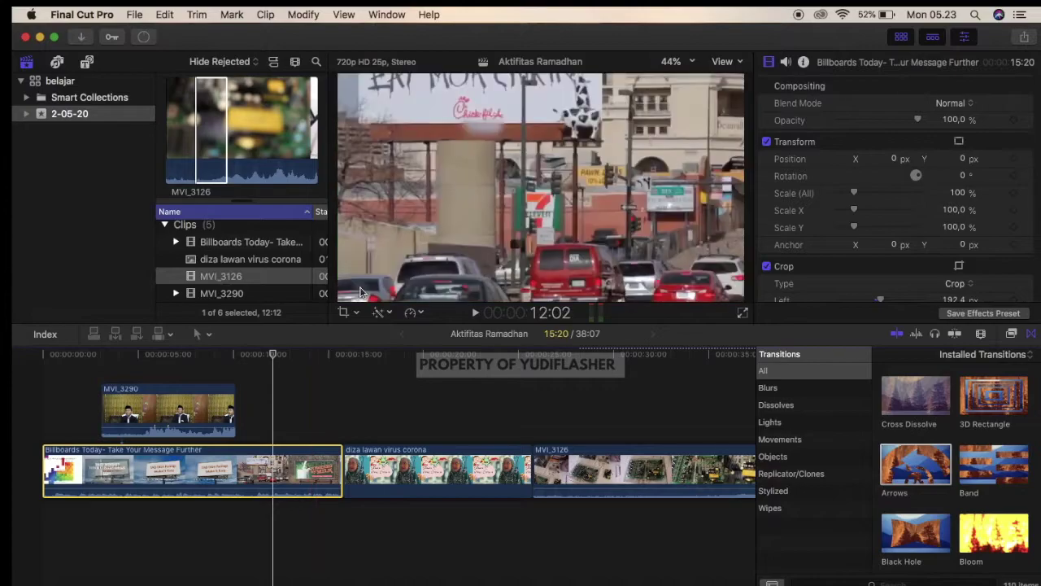
{"action": "left_click", "coordinate": [356, 315]}
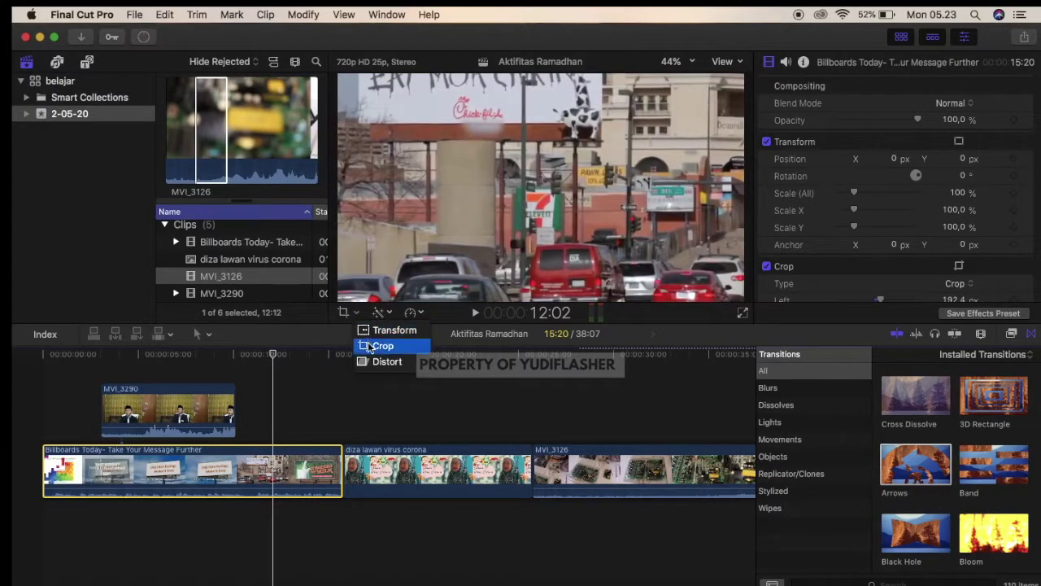
{"action": "left_click", "coordinate": [356, 397]}
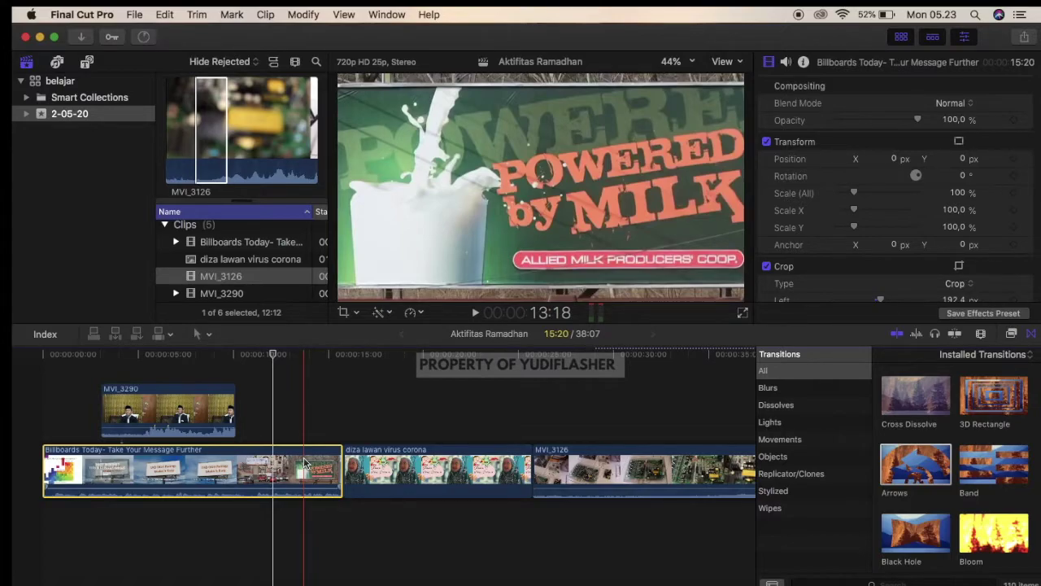
{"action": "key", "text": "Delete"}
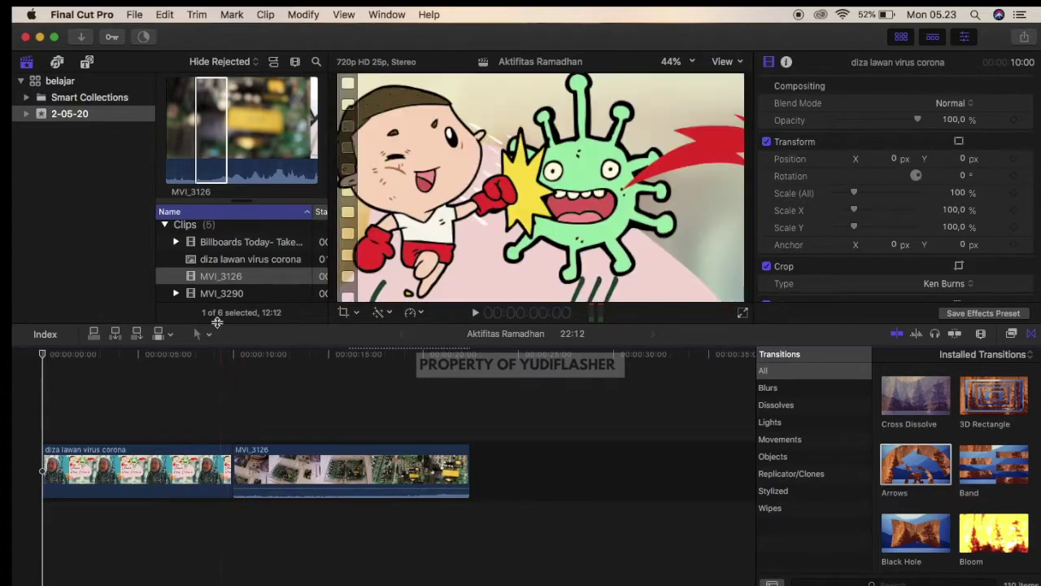
- Add the marked range of MVI_3290 as a connected clip above the start of the MVI_3126 clip
{"action": "left_click", "coordinate": [231, 263]}
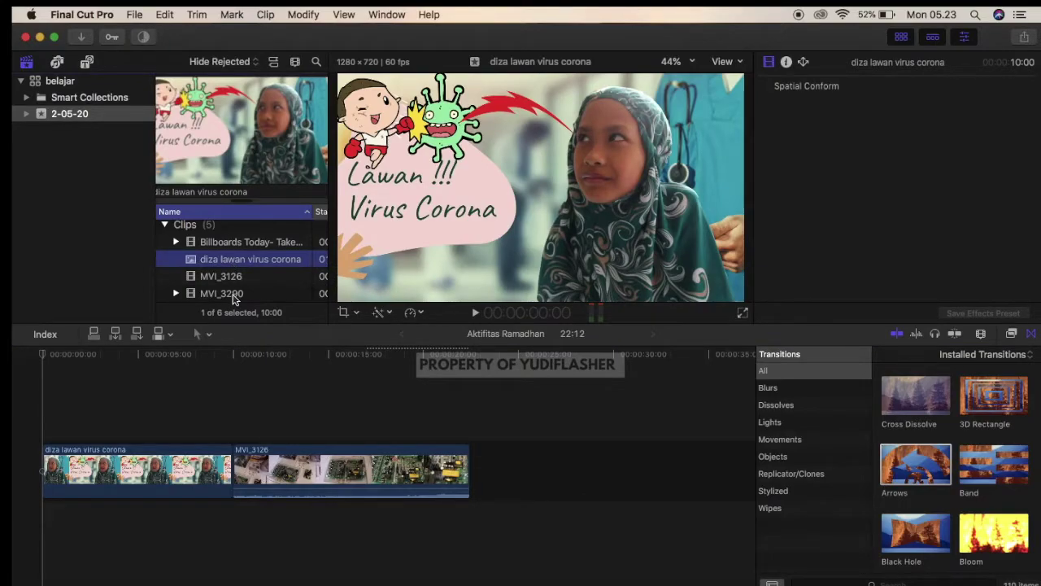
{"action": "left_click", "coordinate": [227, 280]}
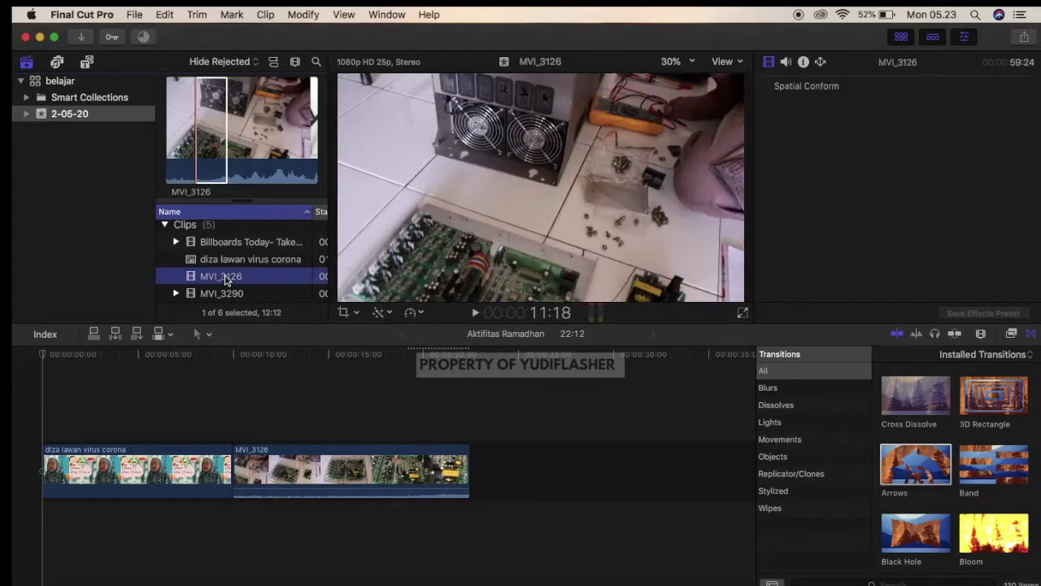
{"action": "left_click", "coordinate": [225, 293]}
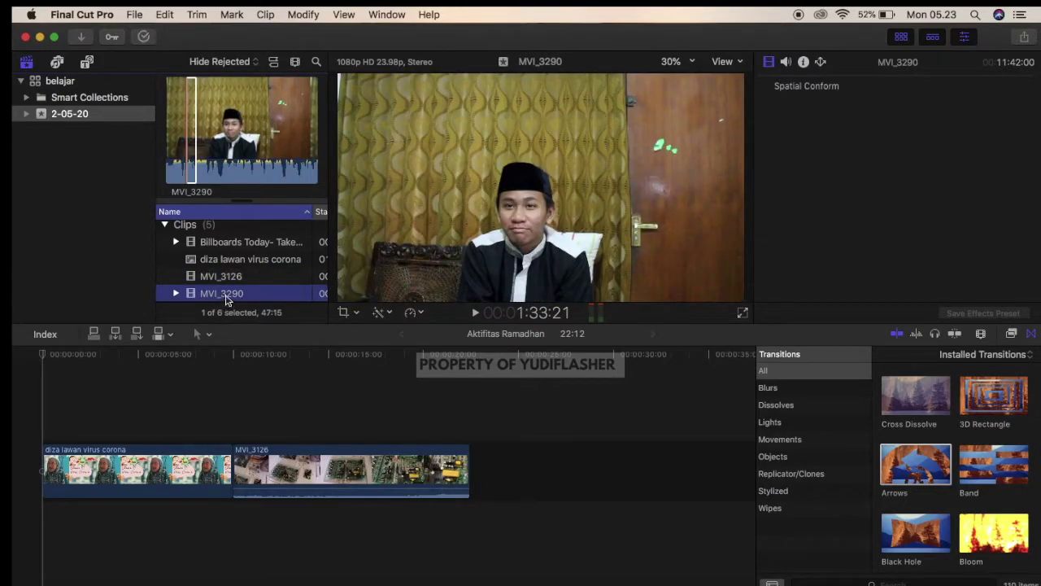
{"action": "left_click_drag", "start_coordinate": [192, 156], "coordinate": [246, 413]}
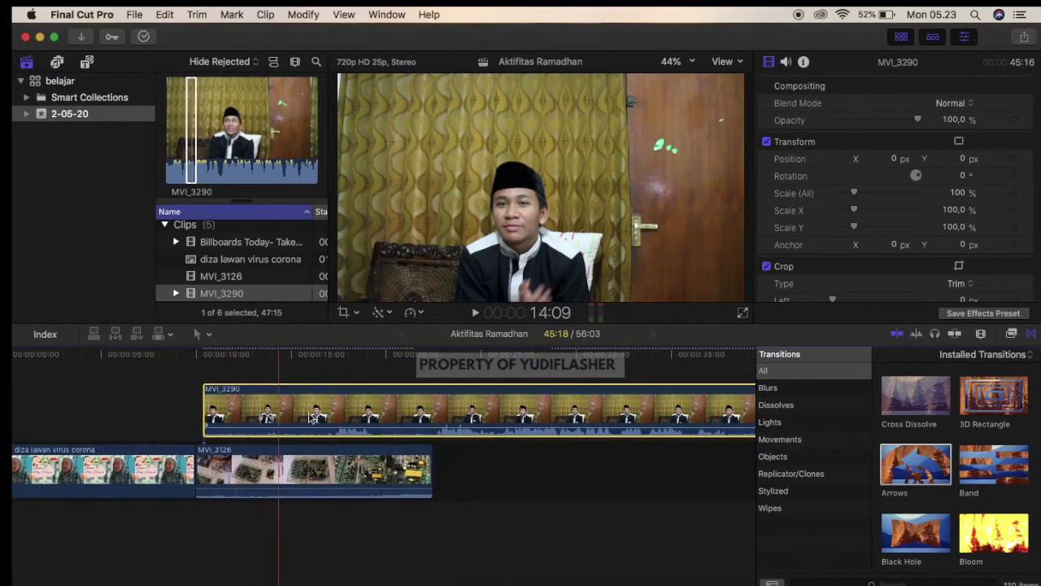
- Trim the end of the connected MVI_3290 clip to a duration of about 9:11, within the MVI_3126 clip below
{"action": "key", "text": "Home"}
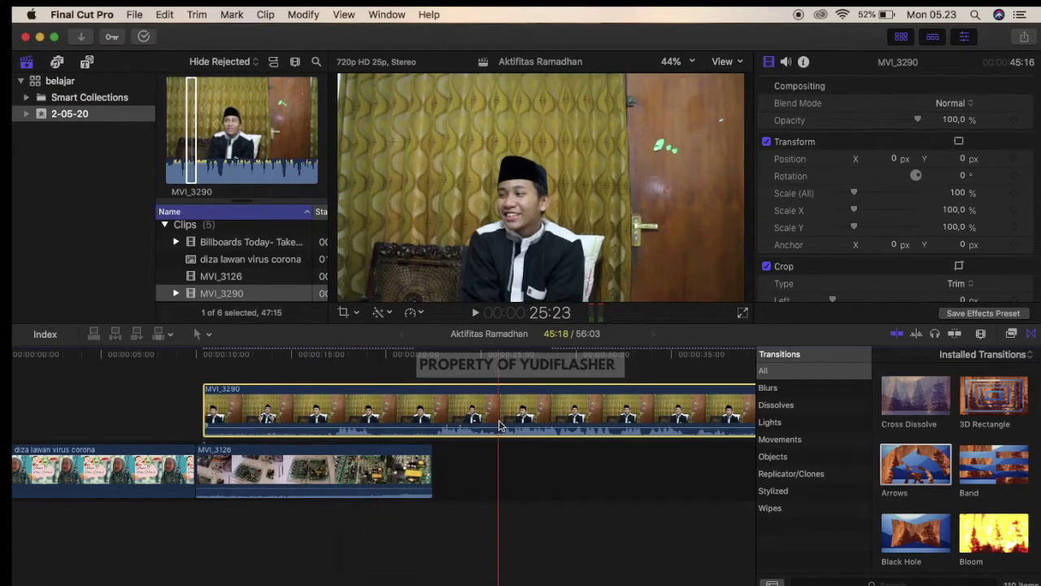
{"action": "scroll", "coordinate": [499, 425], "scroll_direction": "right", "scroll_amount": 2}
{"action": "key", "text": "super+minus"}
{"action": "key", "text": "super+minus"}
{"action": "key", "text": "super+minus"}
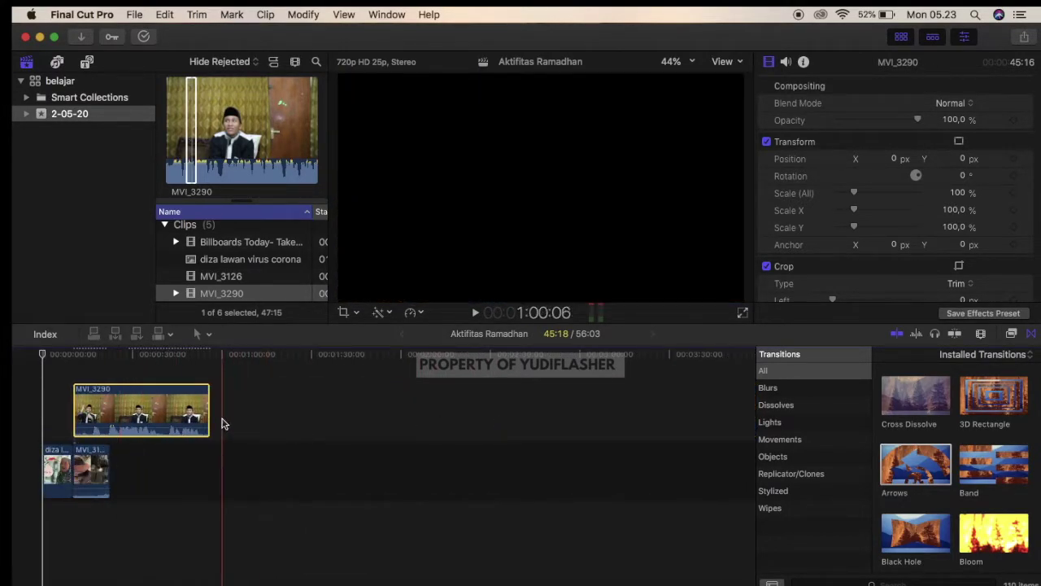
{"action": "left_click_drag", "start_coordinate": [209, 418], "coordinate": [97, 418]}
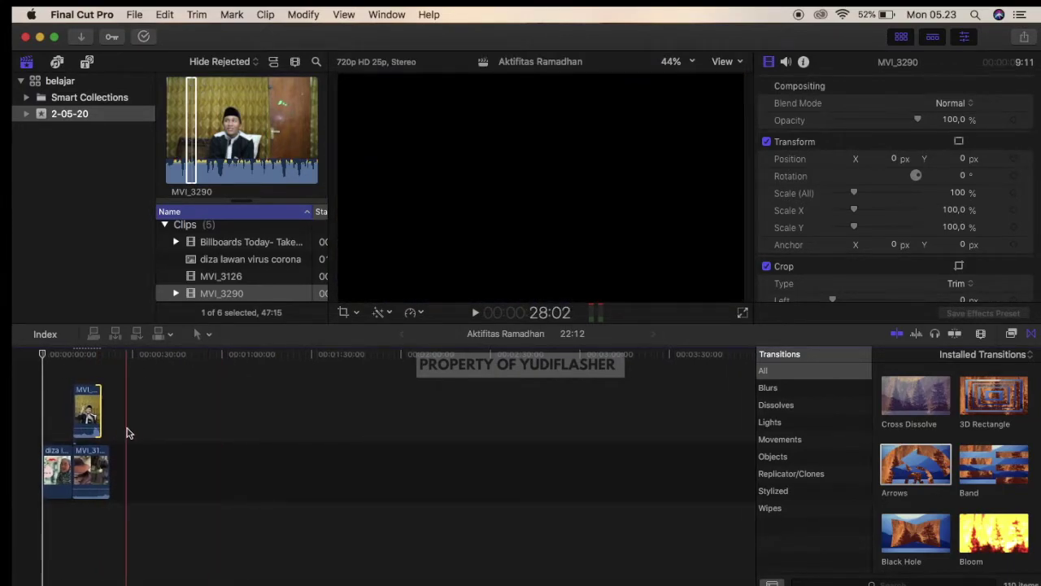
{"action": "key", "text": "super+equal"}
{"action": "key", "text": "super+equal"}
{"action": "scroll", "coordinate": [143, 404], "scroll_direction": "left", "scroll_amount": 3}
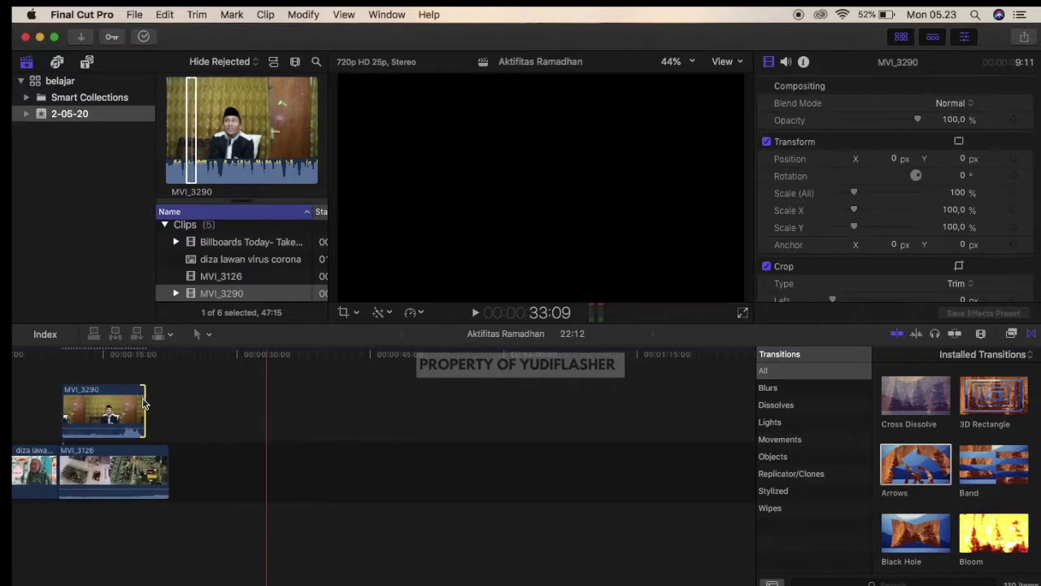
- Shorten the end of the connected MVI_3290 clip to a duration of about 7:01
{"action": "scroll", "coordinate": [143, 403], "scroll_direction": "left", "scroll_amount": 2}
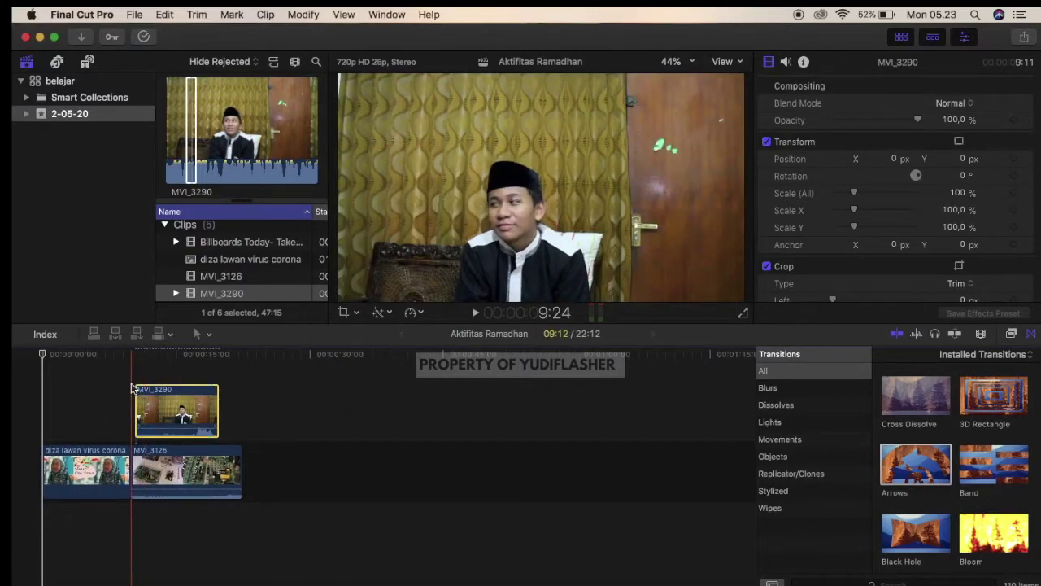
{"action": "left_click_drag", "start_coordinate": [216, 410], "coordinate": [196, 411]}
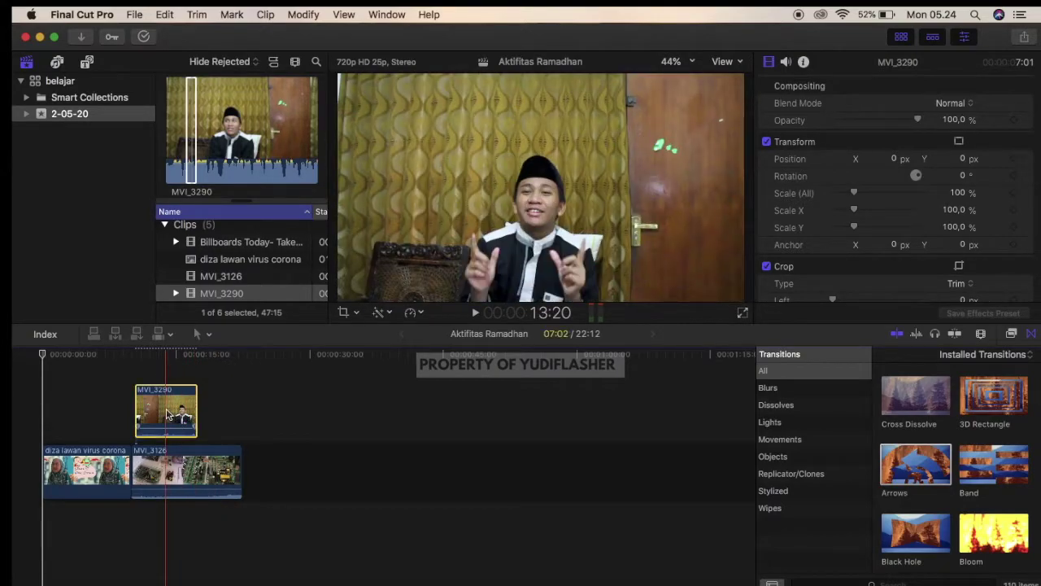
- Transform the connected MVI_3290 clip into a picture-in-picture in the frame's upper-left area, at about 37% scale, position X -353.9 px, Y 195.3 px
{"action": "left_click", "coordinate": [357, 314]}
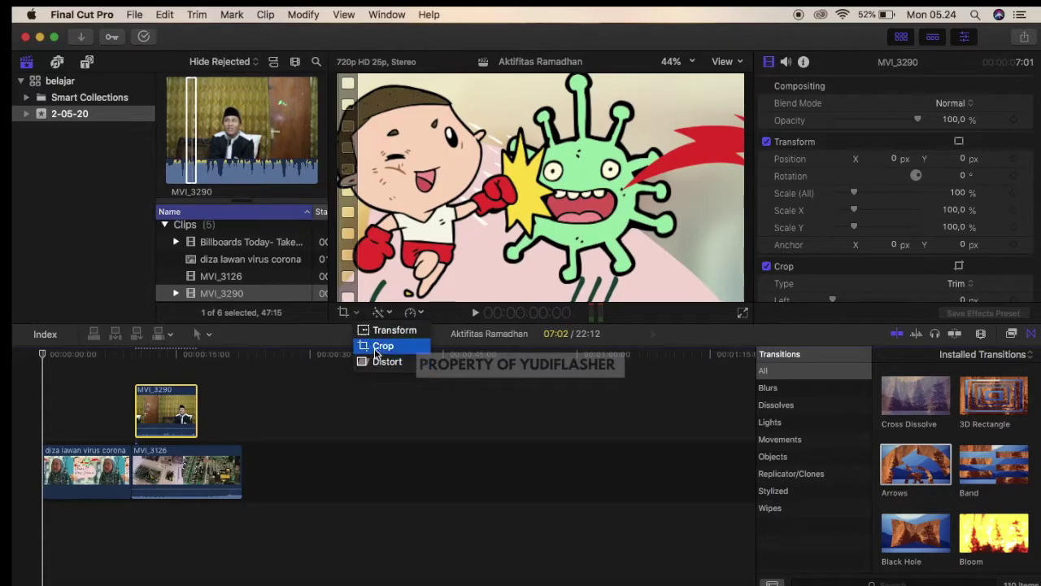
{"action": "left_click", "coordinate": [378, 333]}
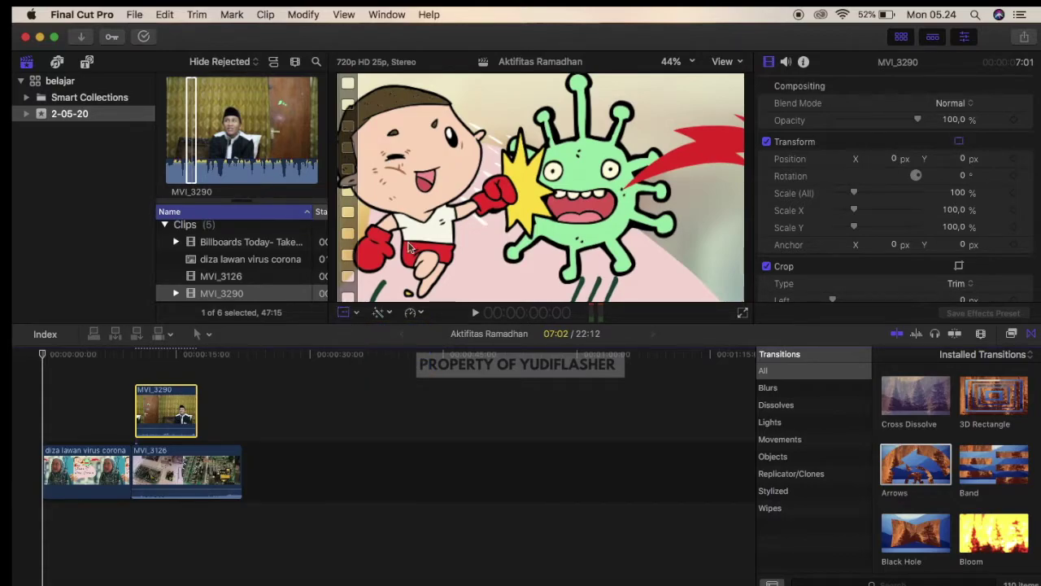
{"action": "left_click", "coordinate": [559, 187]}
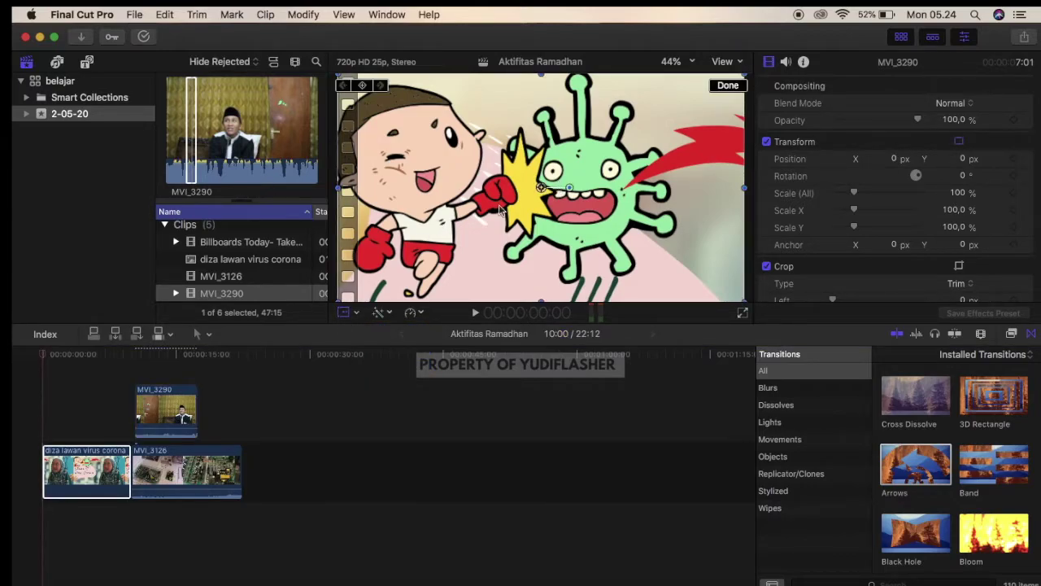
{"action": "left_click", "coordinate": [159, 375]}
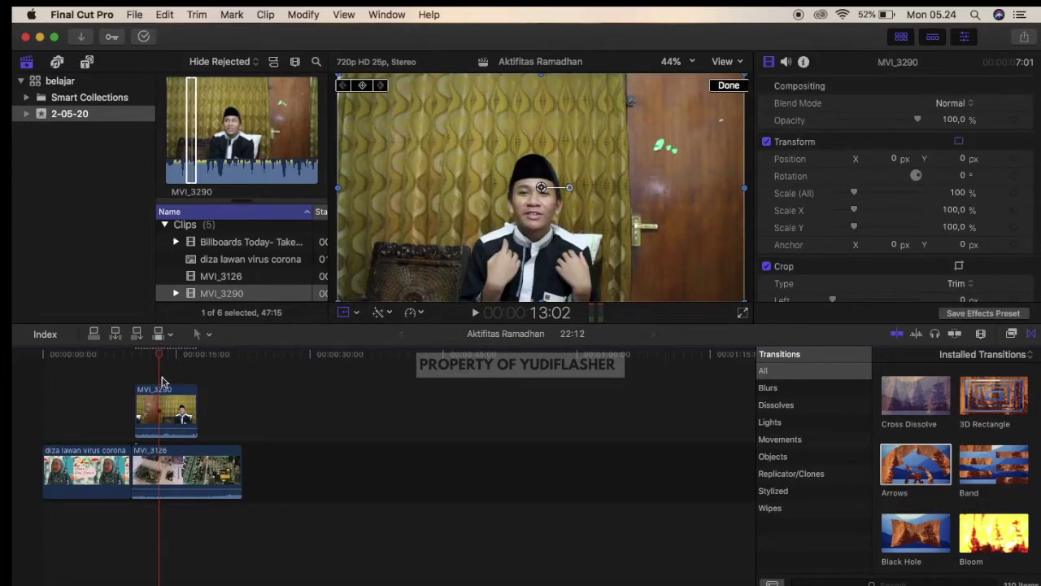
{"action": "left_click", "coordinate": [95, 383]}
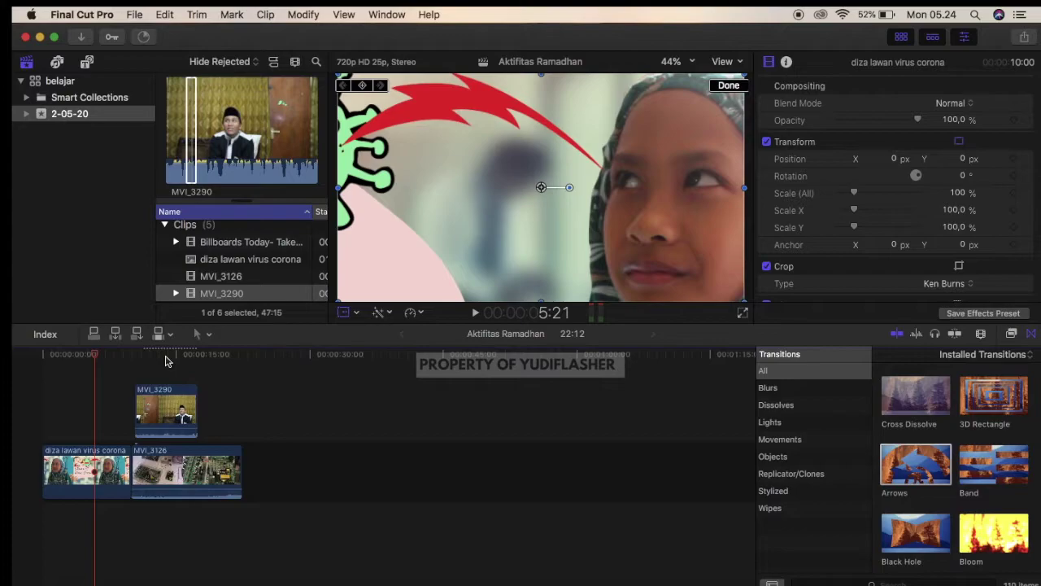
{"action": "left_click", "coordinate": [166, 357]}
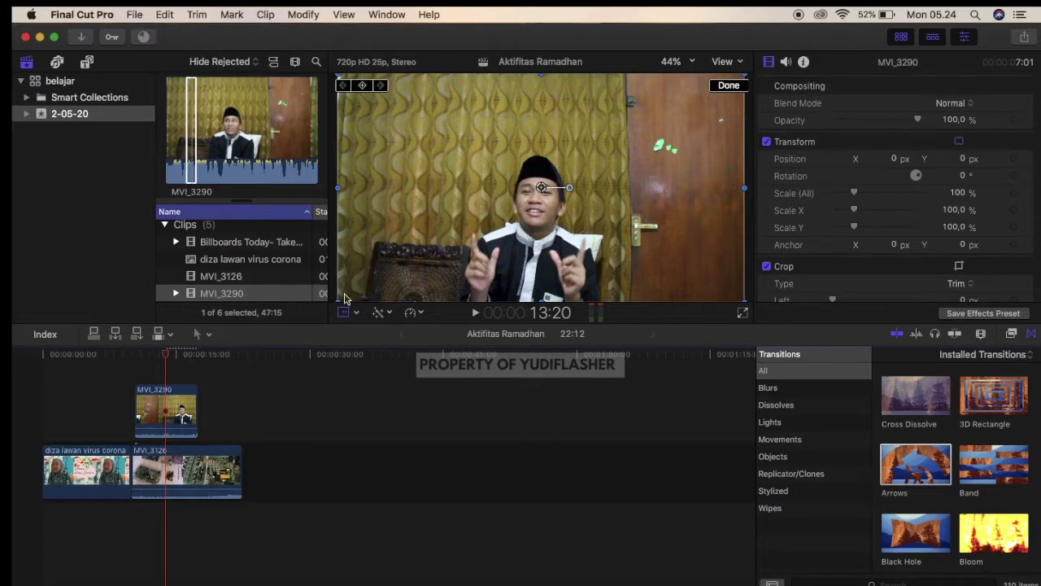
{"action": "left_click_drag", "start_coordinate": [342, 301], "coordinate": [397, 109]}
{"action": "left_click", "coordinate": [434, 423]}
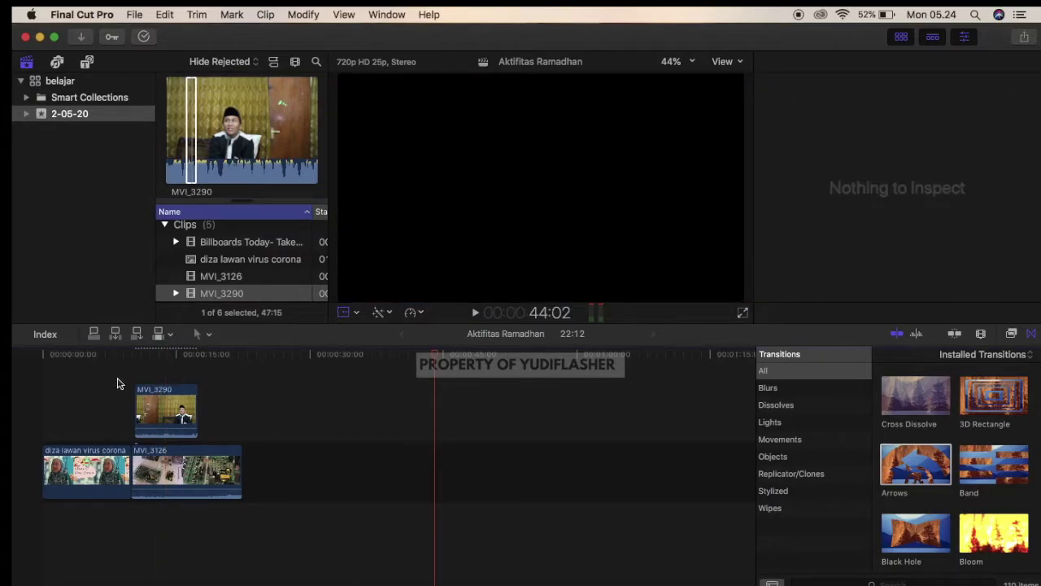
- Play the timeline from the diza lawan virus corona clip into MVI_3126 to check the picture-in-picture overlay
{"action": "left_click", "coordinate": [117, 383]}
{"action": "key", "text": "space"}
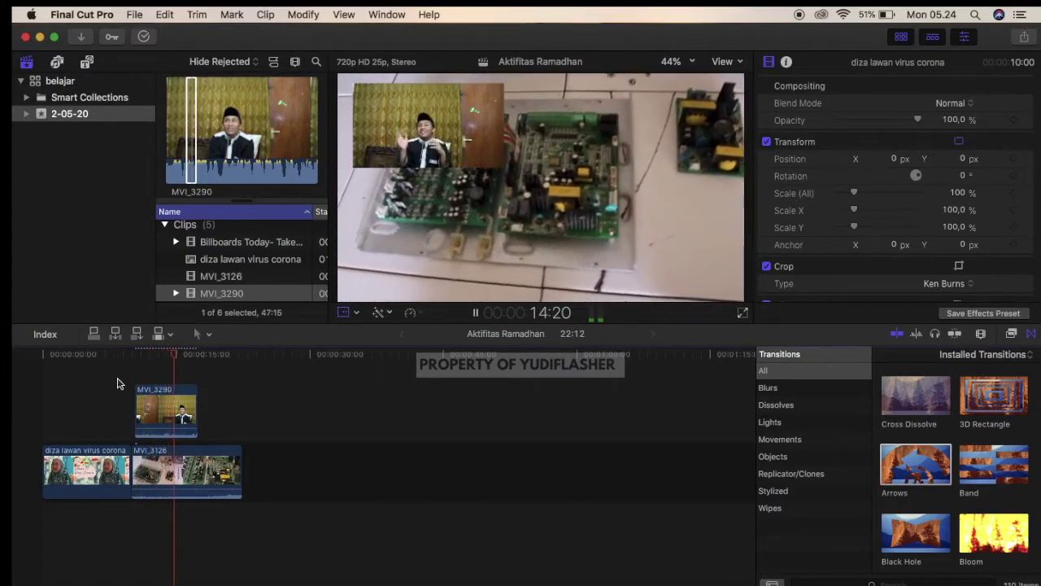
{"action": "key", "text": "space"}
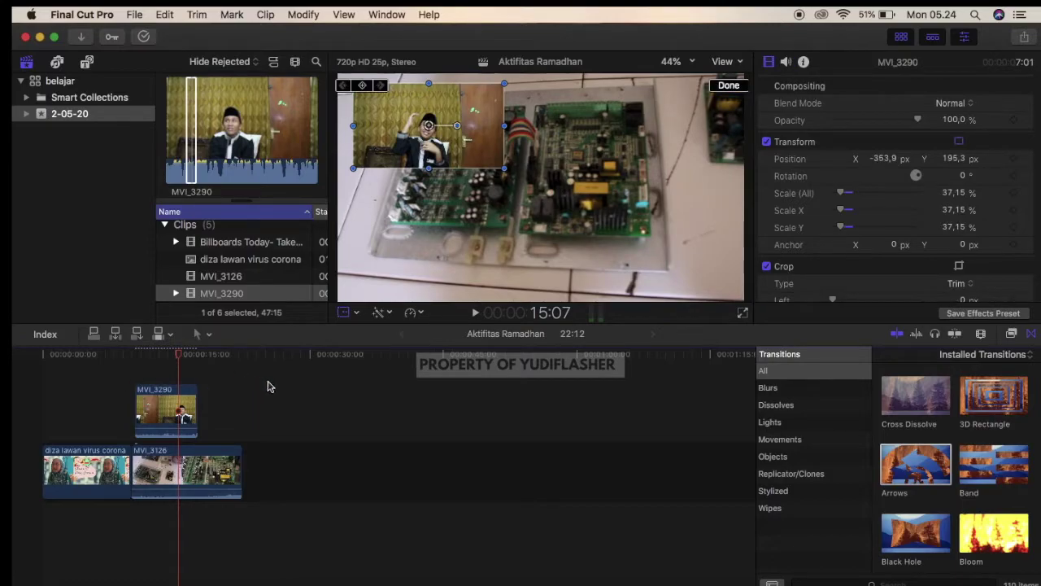
{"action": "left_click", "coordinate": [269, 386]}
- Add an Arrows transition at the cut between the diza lawan virus corona and MVI_3126 clips
{"action": "left_click", "coordinate": [127, 388]}
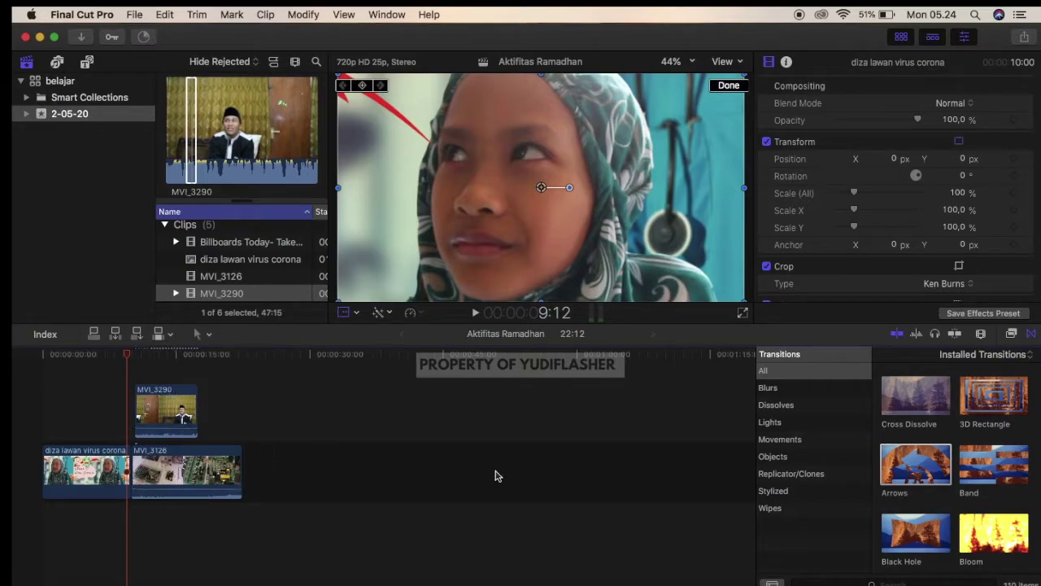
{"action": "left_click", "coordinate": [912, 476]}
{"action": "left_click_drag", "start_coordinate": [912, 476], "coordinate": [135, 465]}
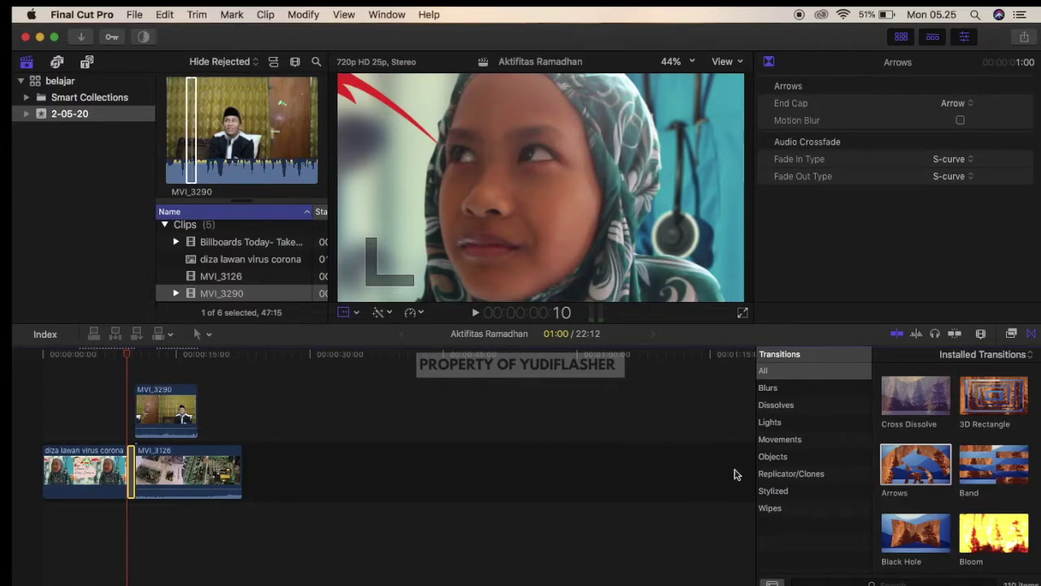
- Apply the Cross Dissolve transition to both ends of the connected MVI_3290 clip
{"action": "left_click", "coordinate": [914, 404]}
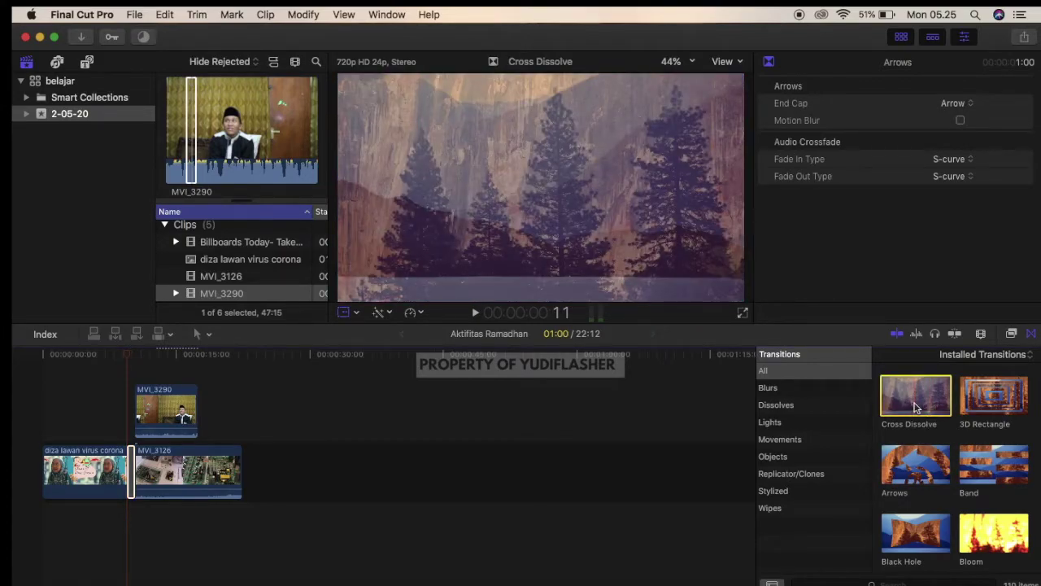
{"action": "left_click_drag", "start_coordinate": [914, 406], "coordinate": [170, 419]}
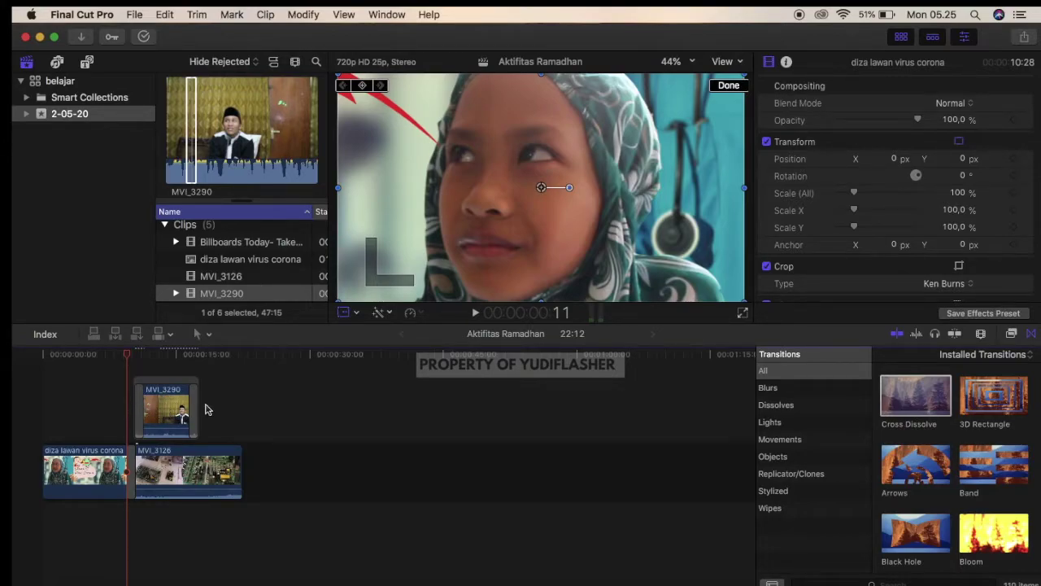
- Play the timeline from about 7:04 to review the Arrows and Cross Dissolve transitions
{"action": "left_click", "coordinate": [106, 416]}
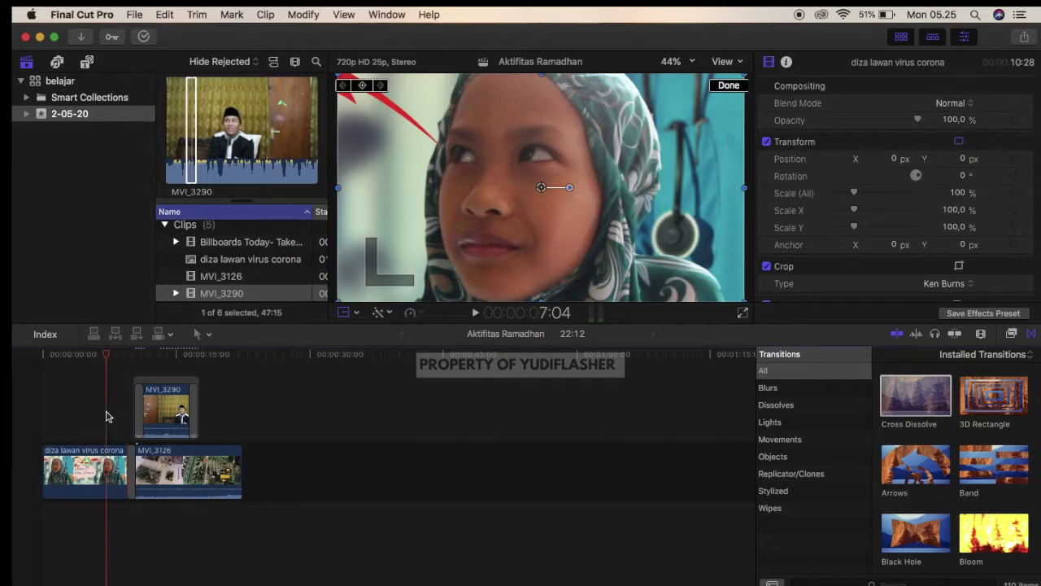
{"action": "key", "text": "space"}
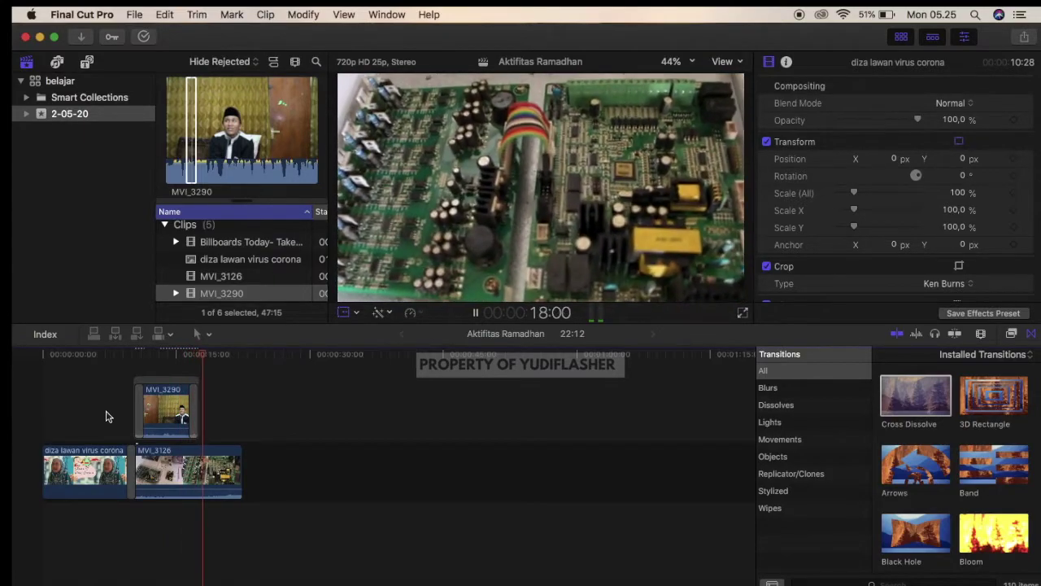
{"action": "key", "text": "shift+c"}
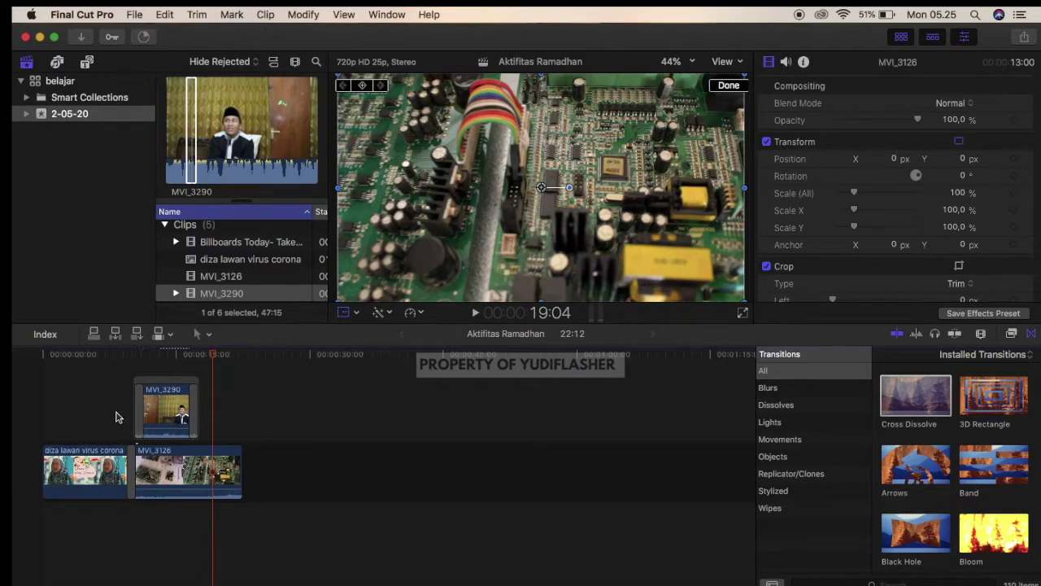
{"action": "left_click", "coordinate": [317, 484]}
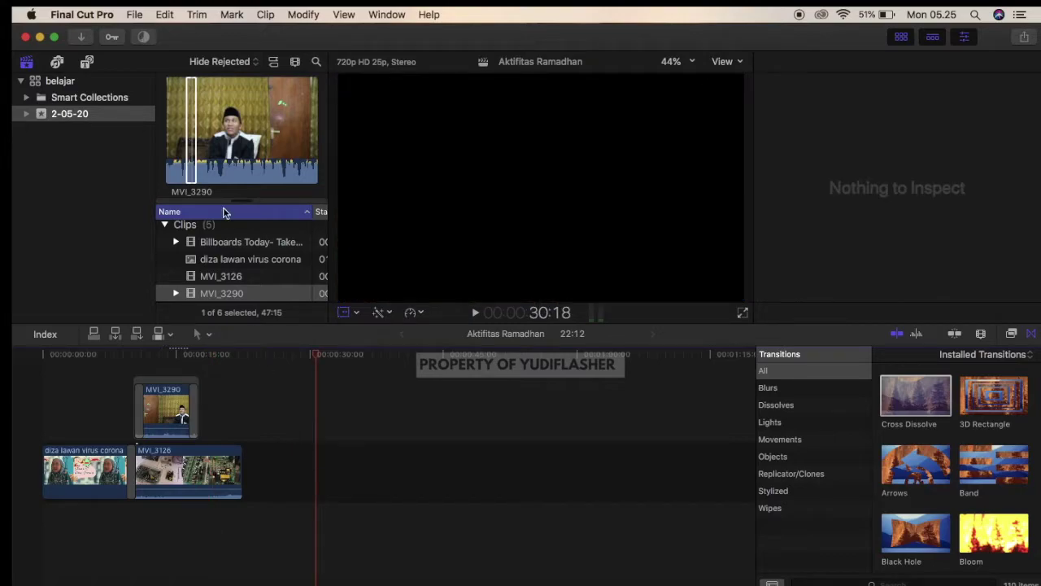
- Add MVI_3290 from the browser to the main storyline directly after the MVI_3126 clip
{"action": "left_click_drag", "start_coordinate": [192, 167], "coordinate": [259, 474]}
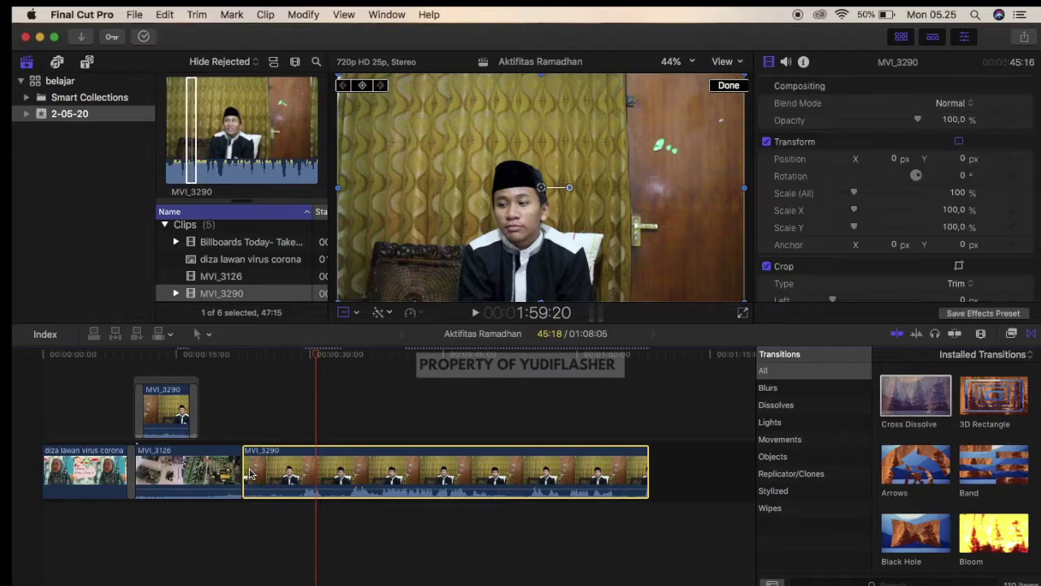
{"action": "left_click", "coordinate": [225, 425]}
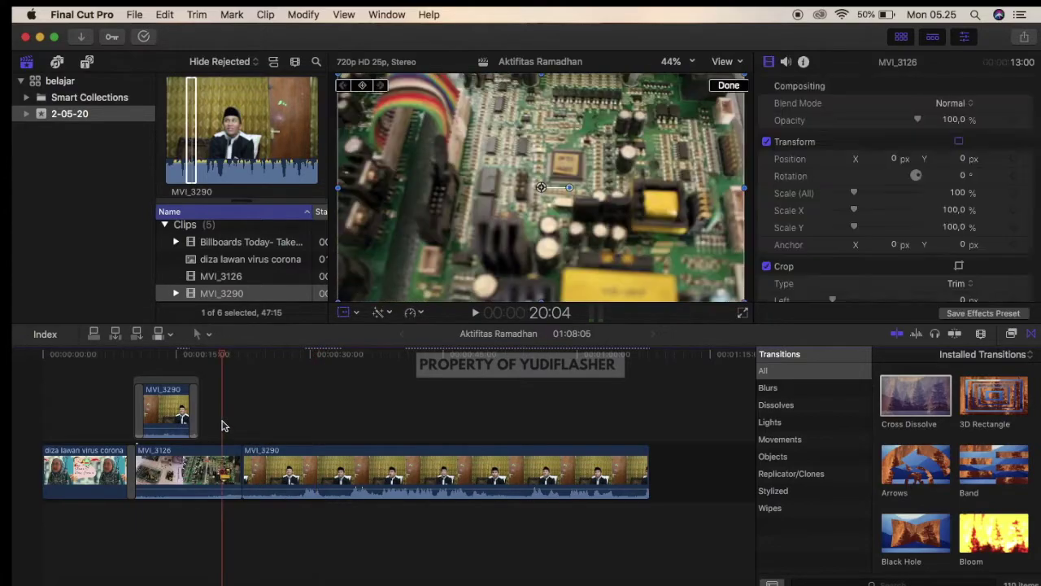
{"action": "left_click", "coordinate": [274, 513]}
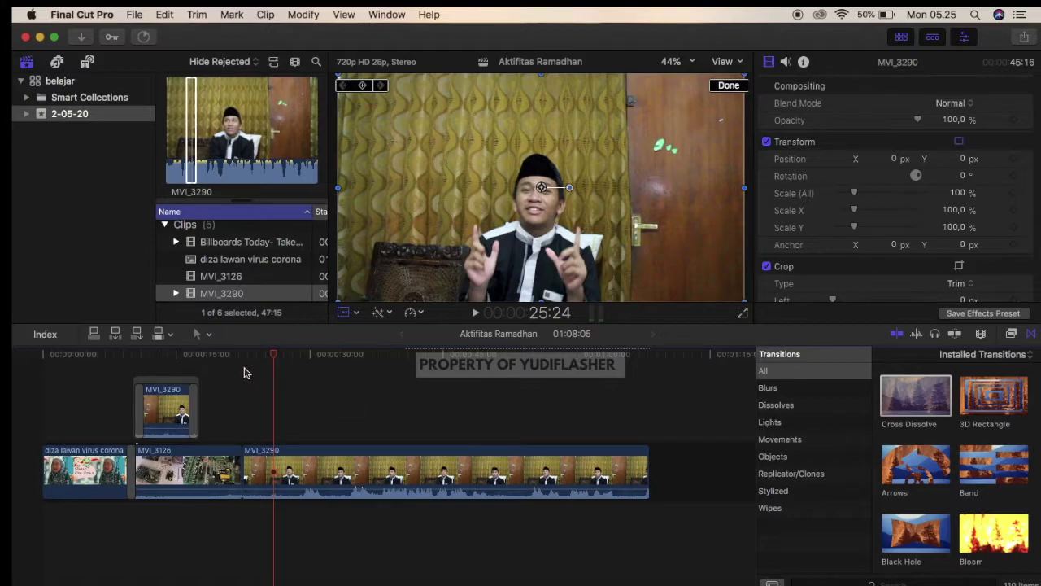
- Activate the Position tool and increase the clip height in the timeline to enlarge the thumbnails and waveforms
{"action": "left_click", "coordinate": [207, 336]}
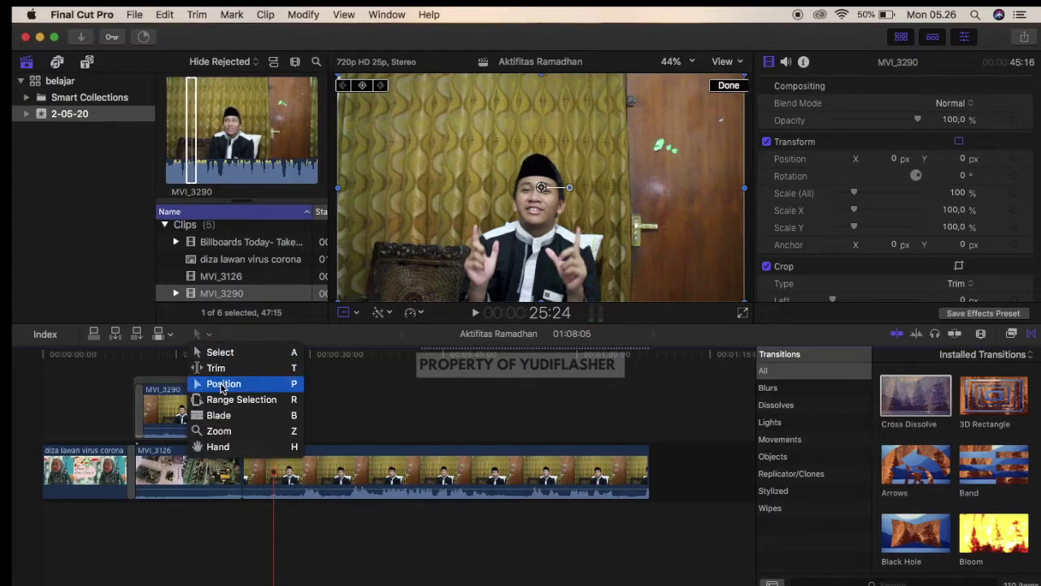
{"action": "left_click", "coordinate": [221, 388]}
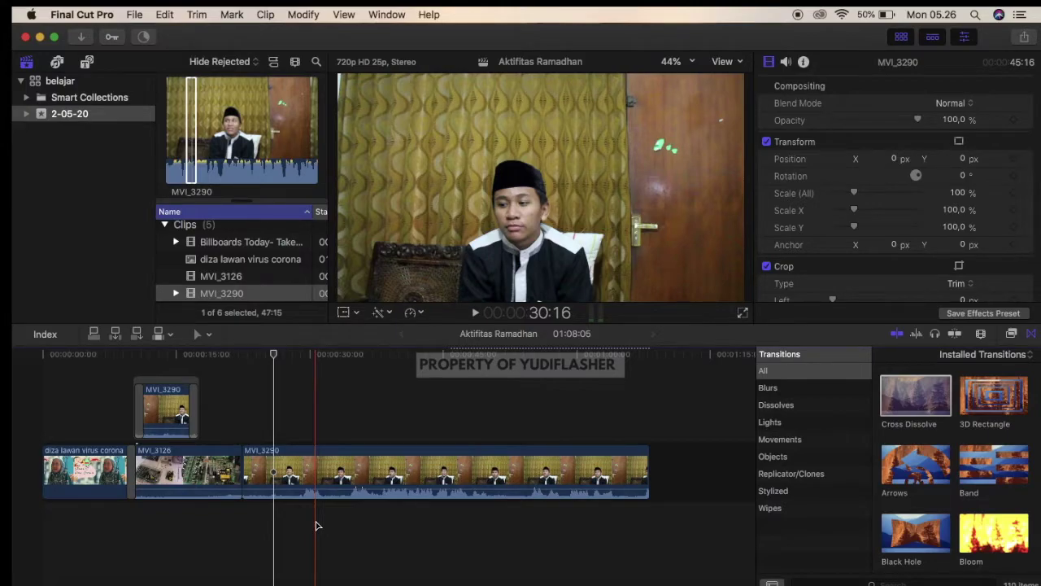
{"action": "key", "text": "ctrl+alt+Up"}
{"action": "key", "text": "ctrl+alt+Up"}
{"action": "key", "text": "ctrl+alt+Up"}
{"action": "key", "text": "ctrl+alt+Up"}
{"action": "key", "text": "ctrl+alt+Up"}
{"action": "key", "text": "ctrl+alt+Up"}
{"action": "key", "text": "ctrl+alt+Up"}
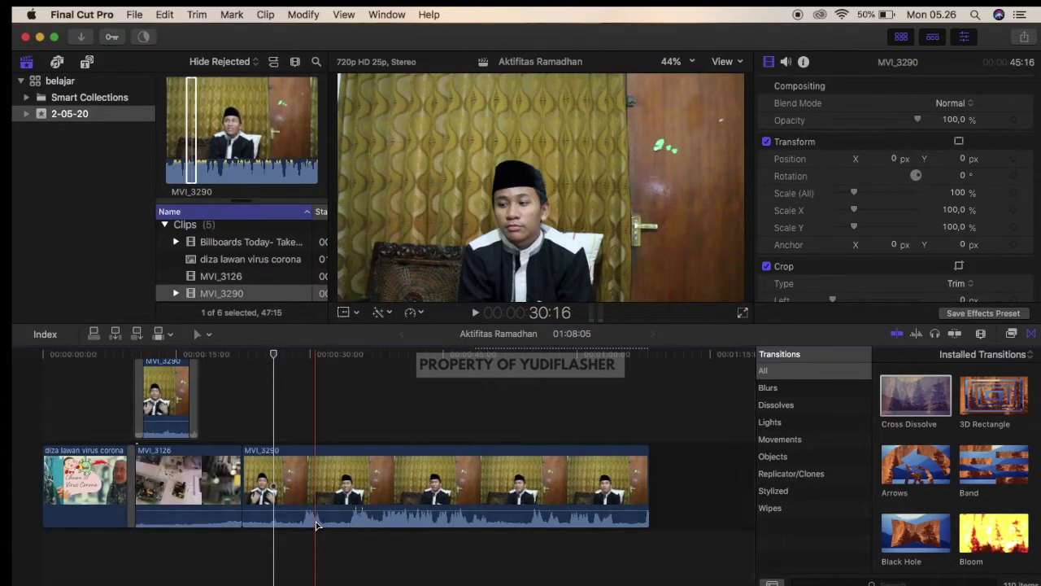
{"action": "key", "text": "shift+super+equal"}
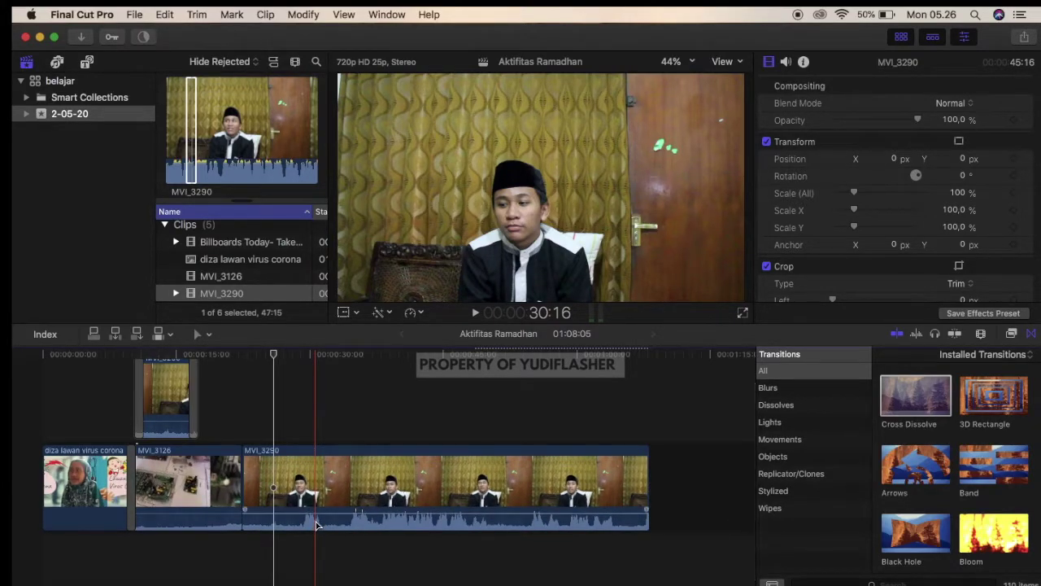
- Move the last MVI_3290 clip about 3:00 later in the storyline, leaving a gap after MVI_3126
{"action": "scroll", "coordinate": [316, 526], "scroll_direction": "left", "scroll_amount": 1}
{"action": "scroll", "coordinate": [316, 526], "scroll_direction": "right", "scroll_amount": 1}
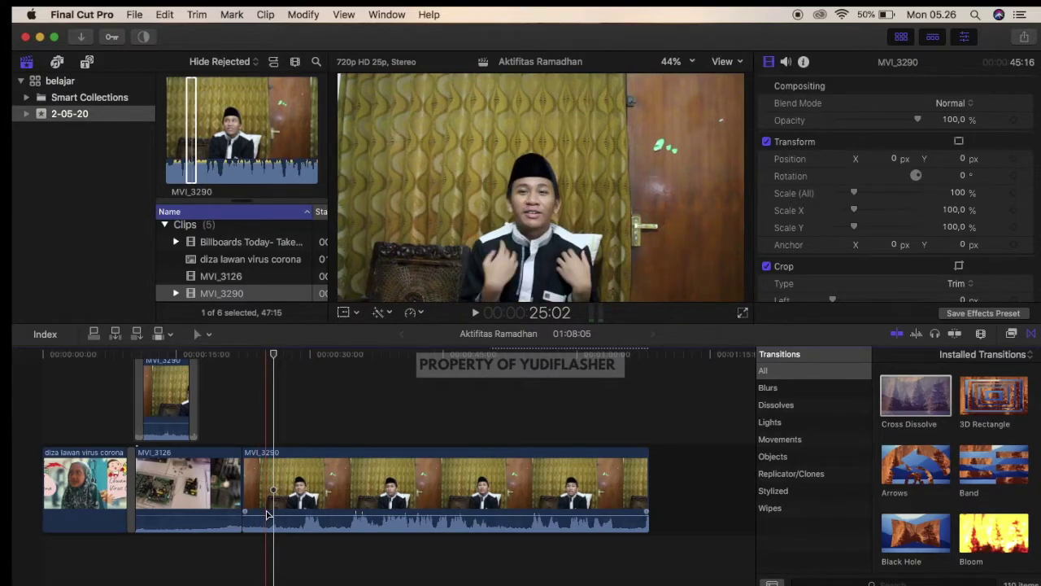
{"action": "key", "text": "super+equal"}
{"action": "scroll", "coordinate": [267, 514], "scroll_direction": "left", "scroll_amount": 2}
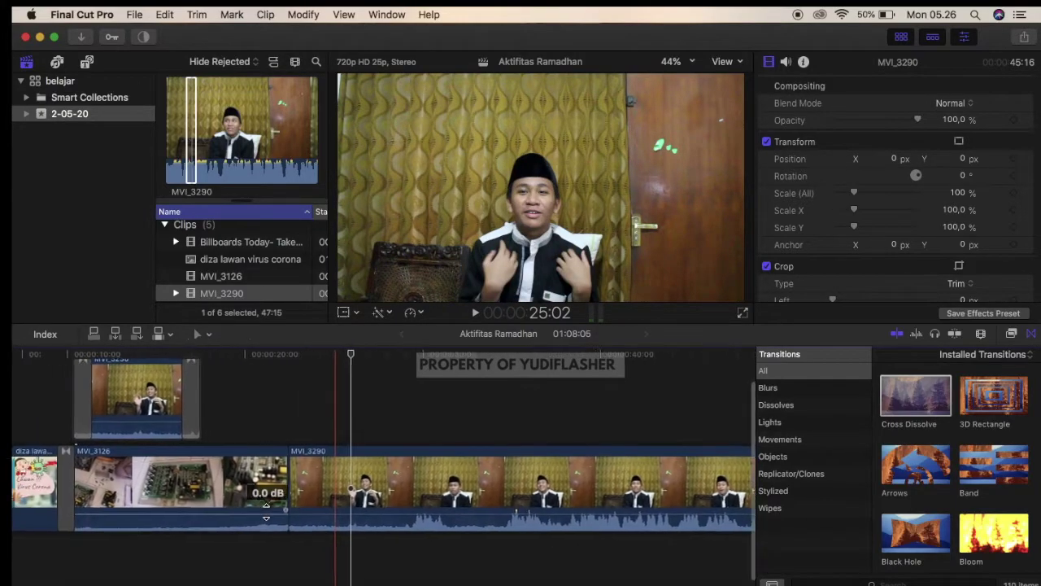
{"action": "scroll", "coordinate": [266, 514], "scroll_direction": "left", "scroll_amount": 1}
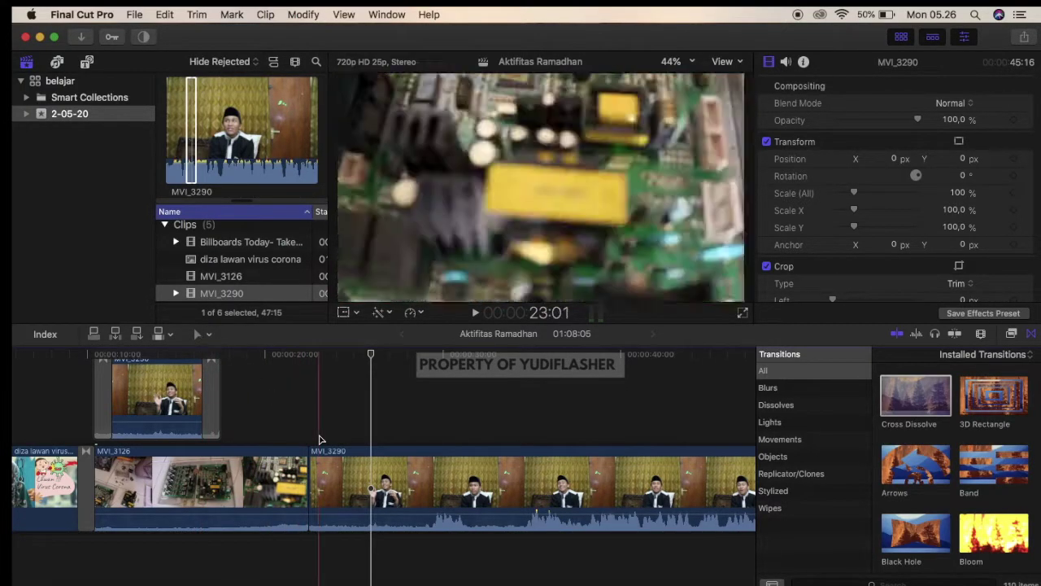
{"action": "left_click", "coordinate": [339, 483]}
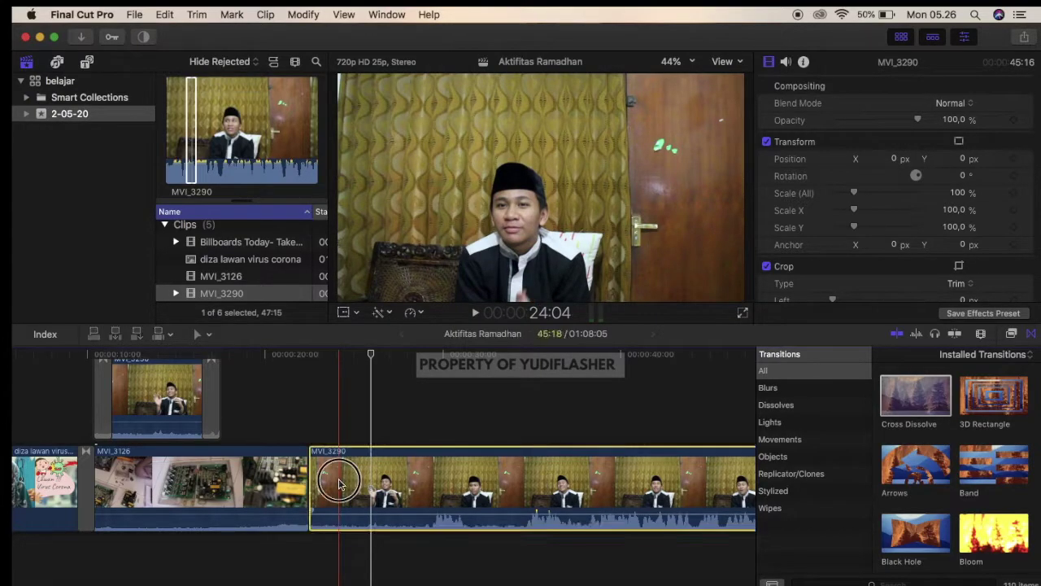
{"action": "left_click_drag", "start_coordinate": [339, 483], "coordinate": [393, 483]}
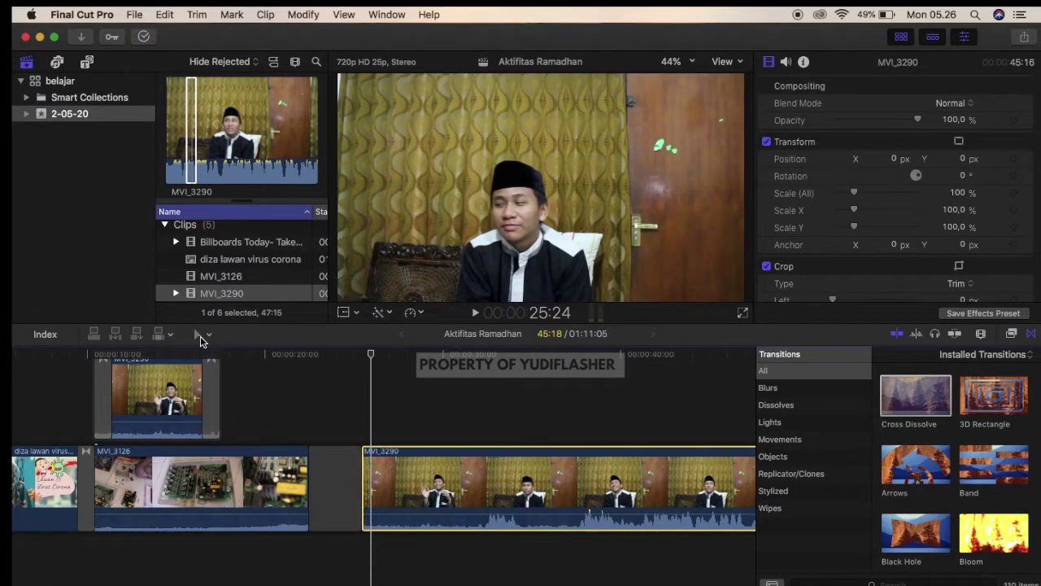
- Select the gap and the MVI_3126 and MVI_3290 clips around it in turn to examine their placement
{"action": "left_click", "coordinate": [335, 478]}
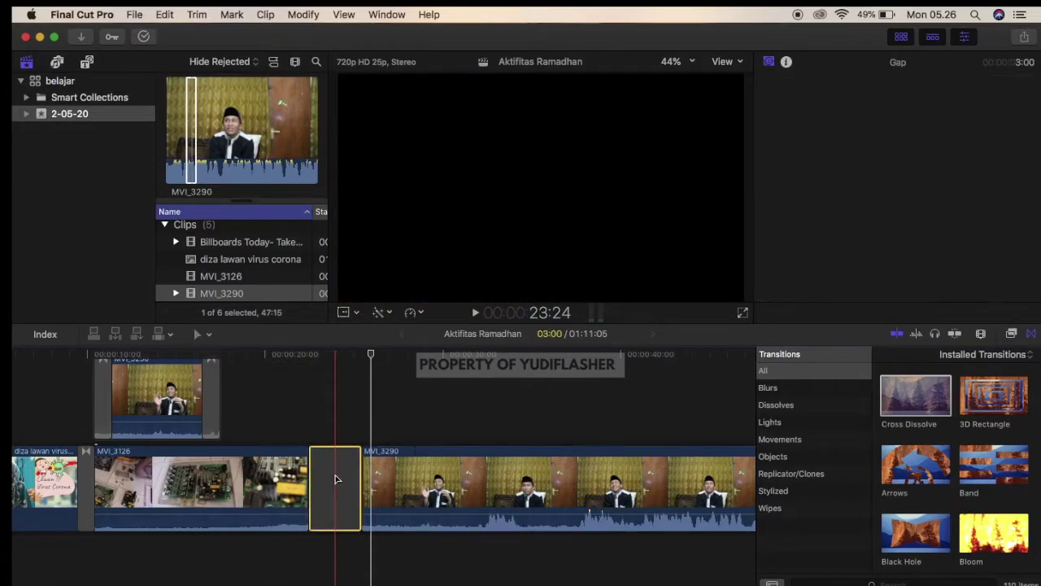
{"action": "left_click", "coordinate": [270, 486]}
{"action": "left_click", "coordinate": [465, 473]}
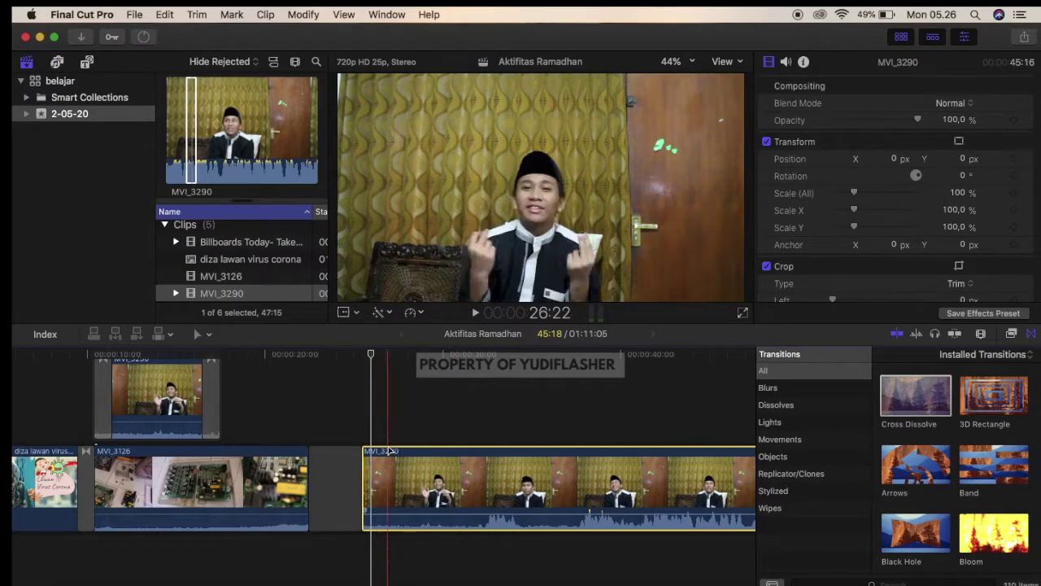
{"action": "left_click", "coordinate": [252, 463]}
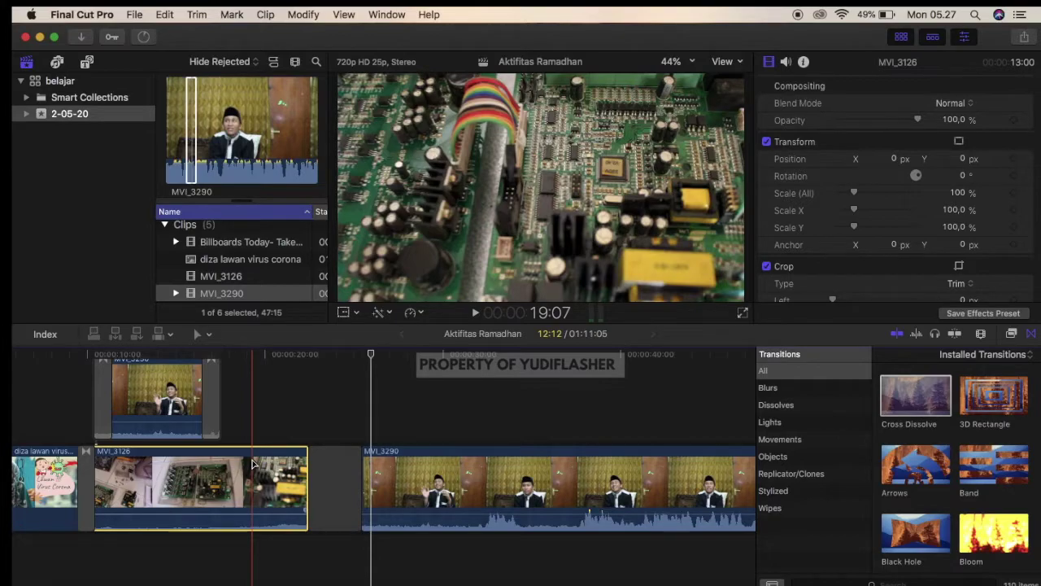
{"action": "left_click", "coordinate": [443, 475]}
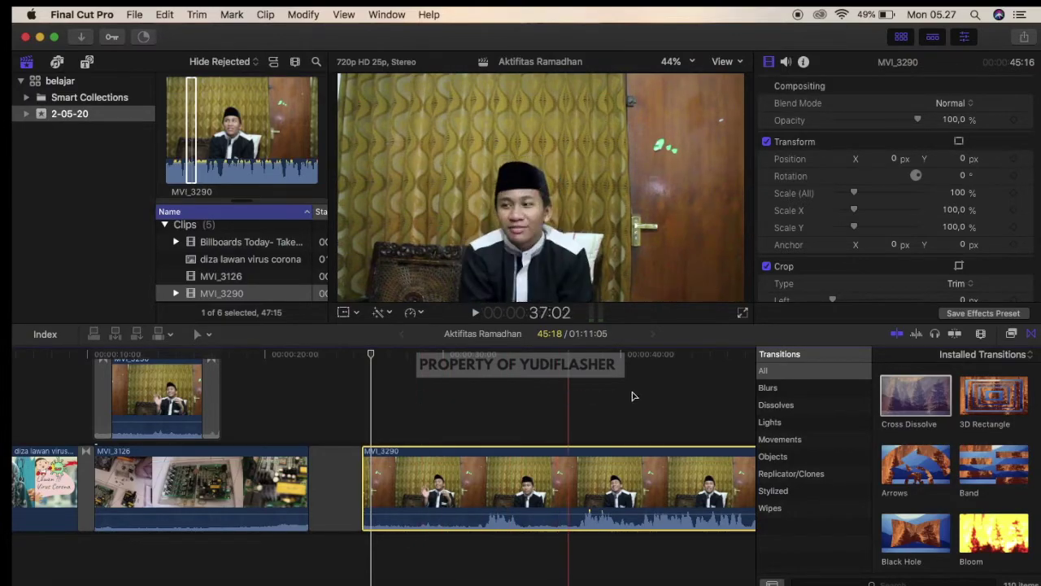
- Add a Black Hole transition to the end of the MVI_3126 clip and another to the start of the MVI_3290 clip after the gap
{"action": "left_click", "coordinate": [903, 476]}
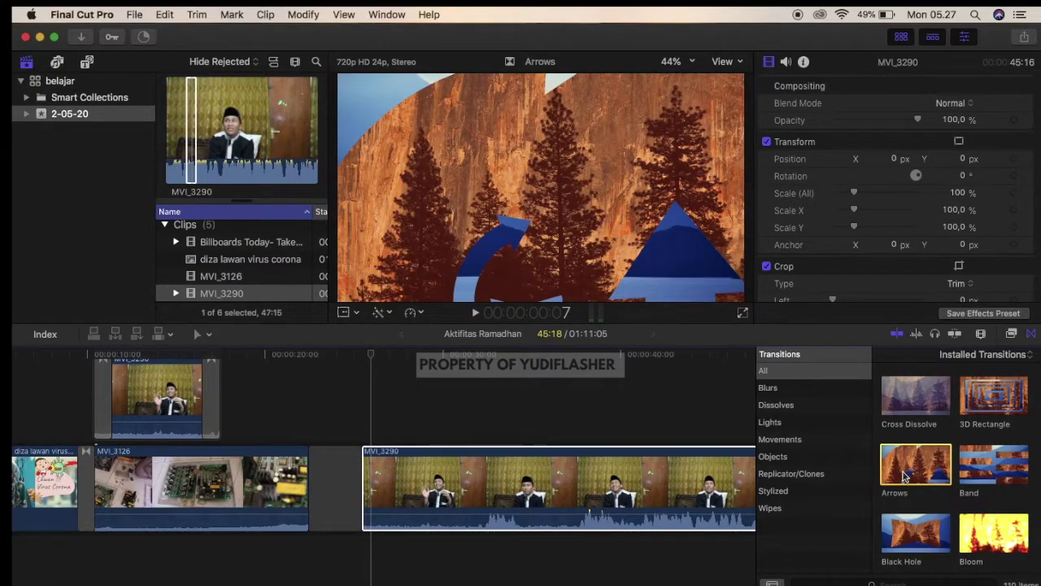
{"action": "left_click", "coordinate": [911, 539]}
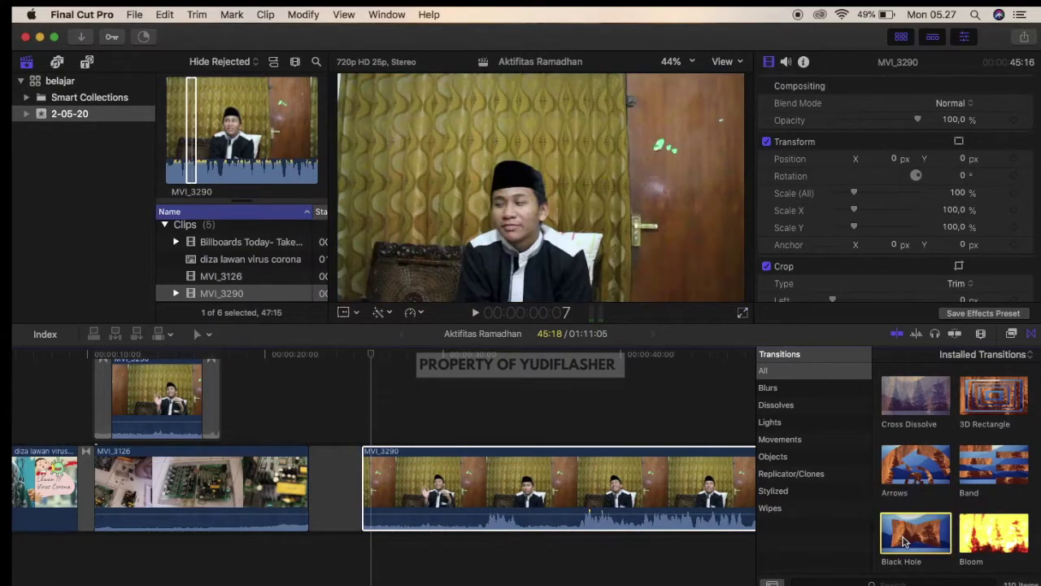
{"action": "left_click_drag", "start_coordinate": [911, 539], "coordinate": [317, 496]}
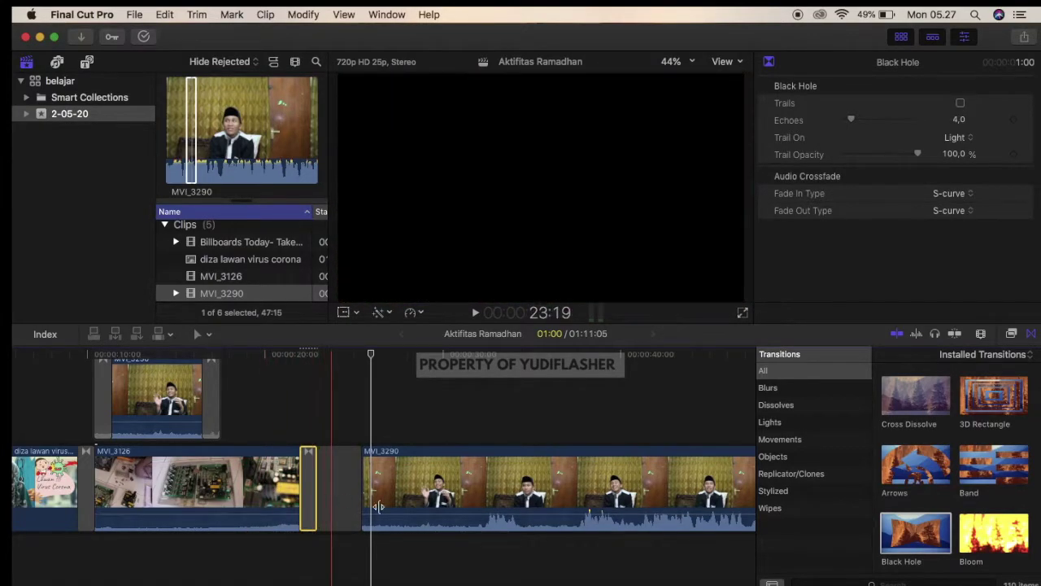
{"action": "mouse_move", "coordinate": [911, 536]}
{"action": "left_mouse_down"}
{"action": "mouse_move", "coordinate": [365, 495]}
{"action": "mouse_move", "coordinate": [365, 486]}
{"action": "left_mouse_up"}
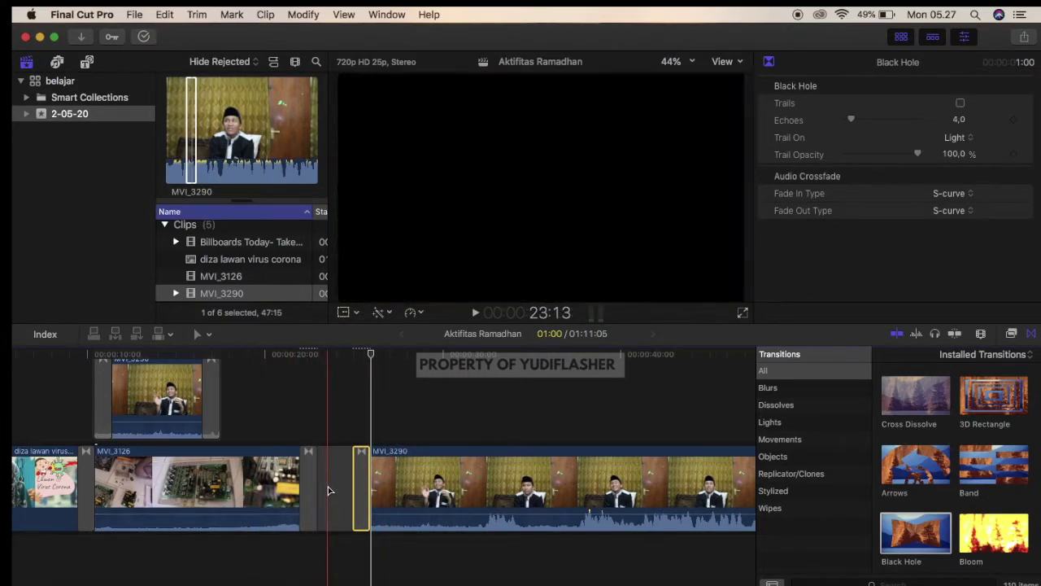
- Play the storyline from the end of MVI_3126 across the gap into MVI_3290 to review both Black Hole transitions
{"action": "left_click", "coordinate": [285, 486]}
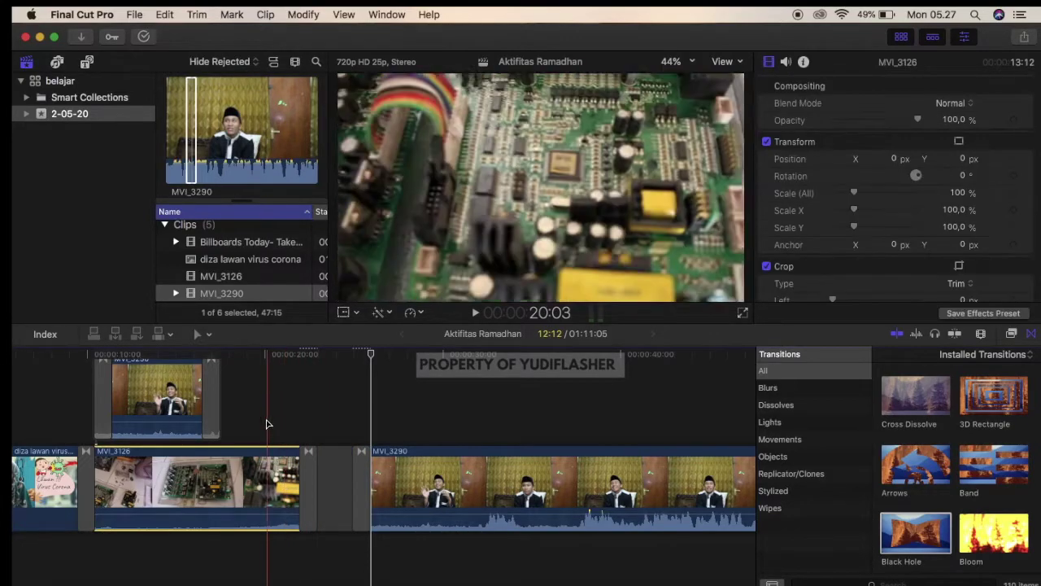
{"action": "left_click", "coordinate": [267, 419]}
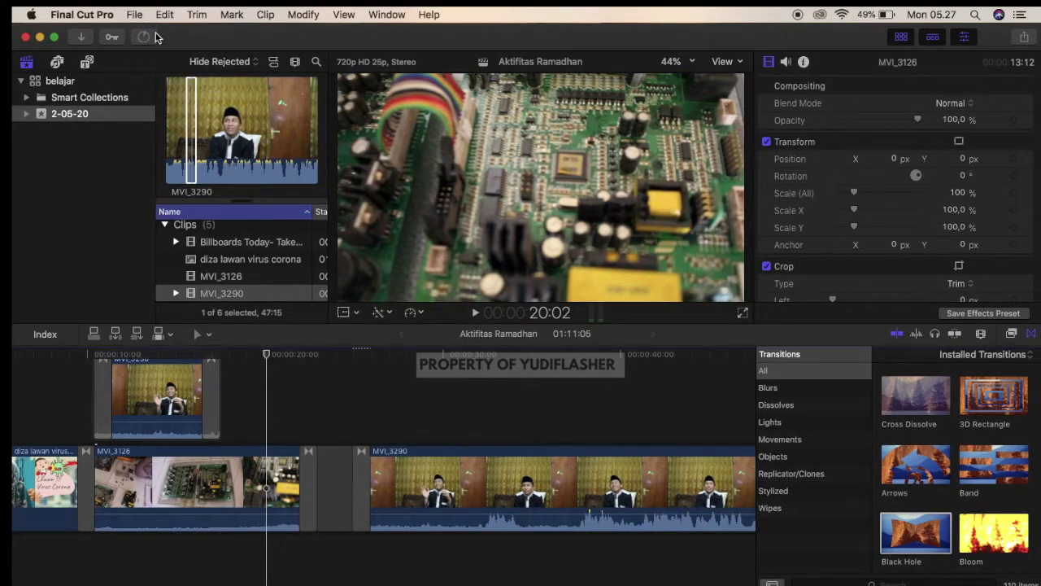
{"action": "left_click", "coordinate": [167, 143]}
{"action": "left_click", "coordinate": [286, 408]}
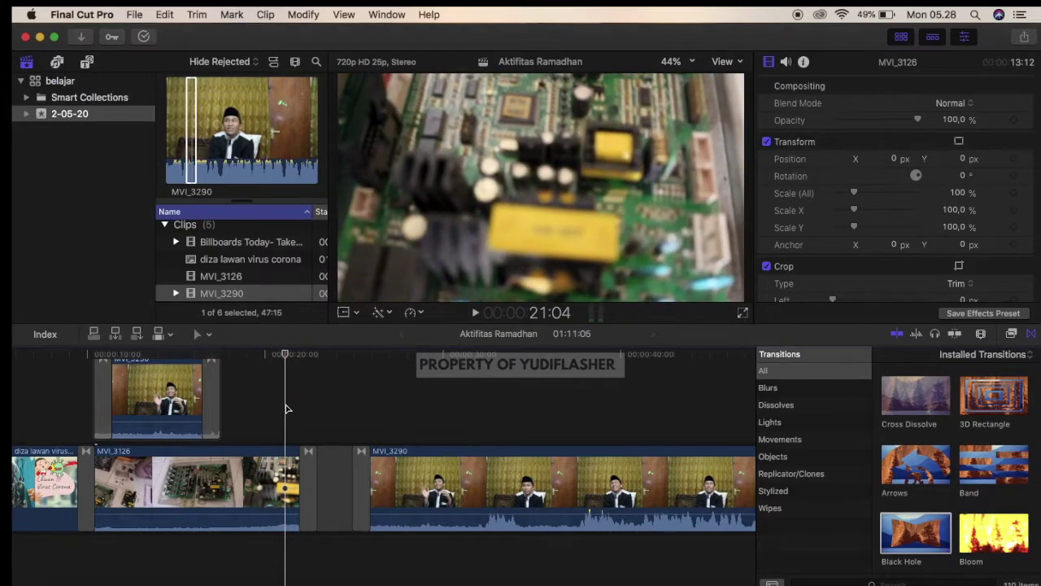
{"action": "key", "text": "space"}
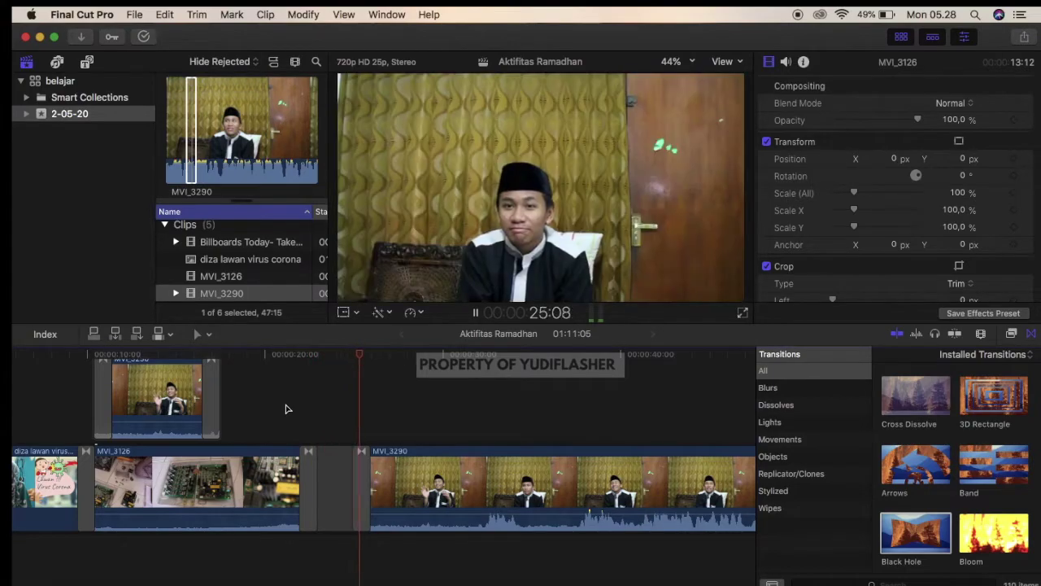
{"action": "key", "text": "space"}
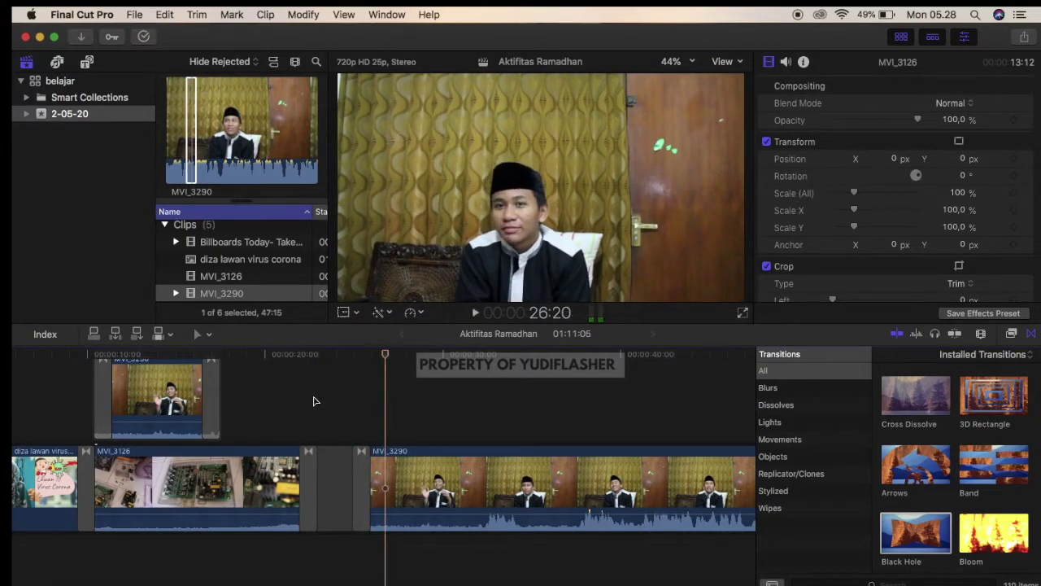
{"action": "left_click", "coordinate": [342, 401]}
{"action": "key", "text": "space"}
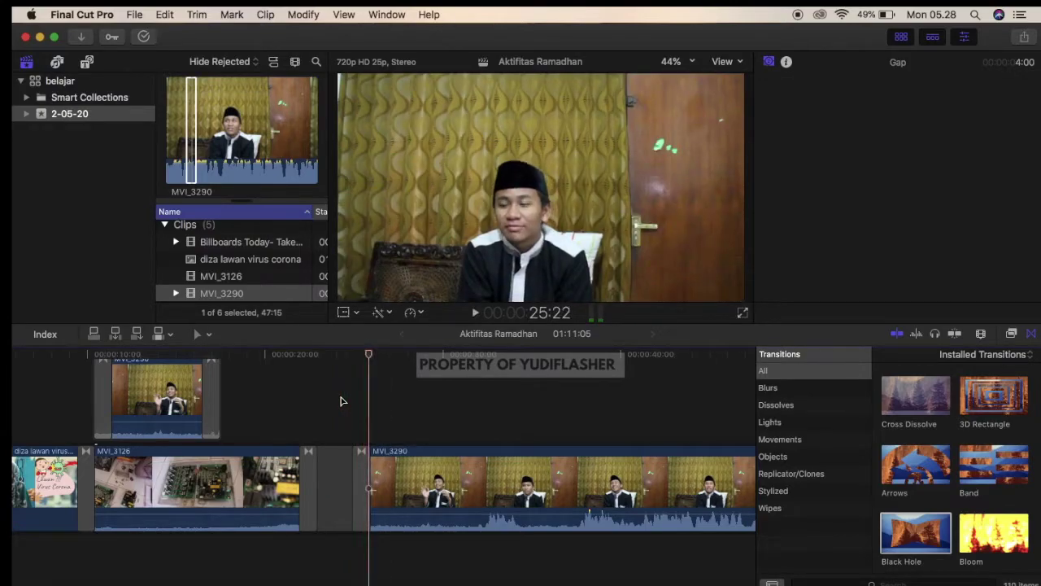
{"action": "key", "text": "space"}
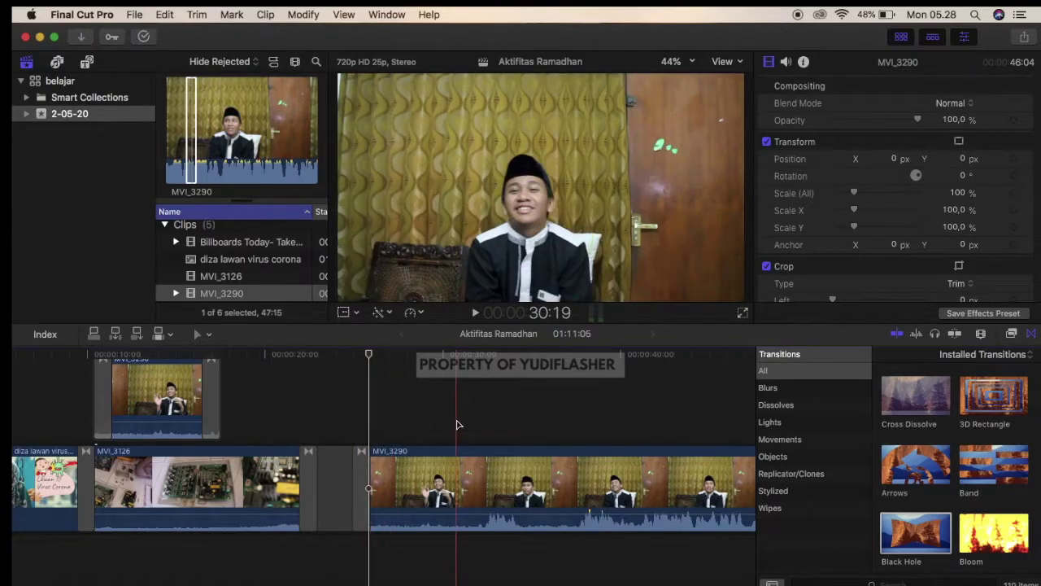
- Replace the Black Hole transition at the start of the MVI_3290 clip after the gap with a Bloom transition
{"action": "left_click", "coordinate": [358, 509]}
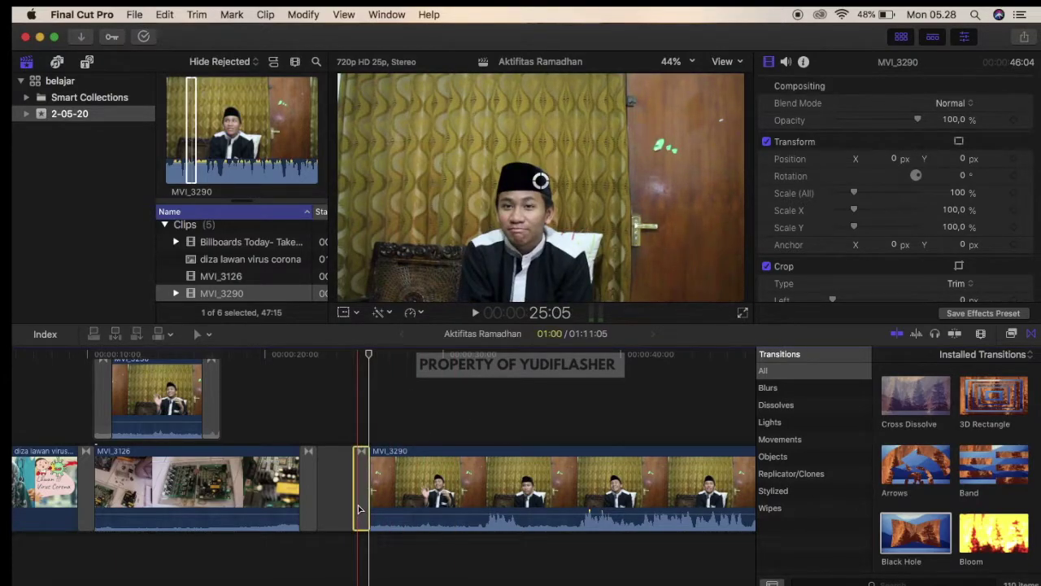
{"action": "key", "text": "Delete"}
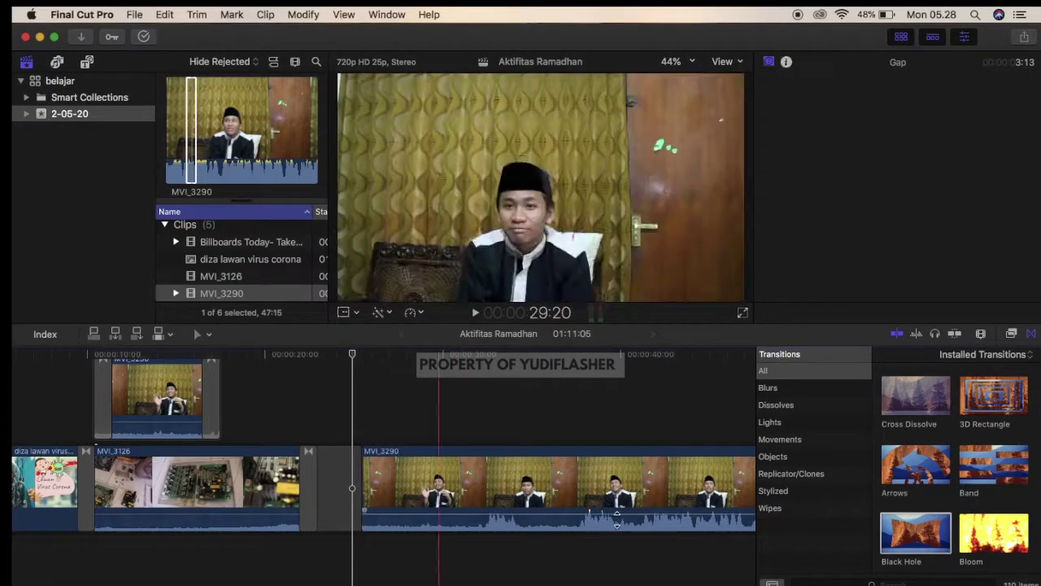
{"action": "left_click_drag", "start_coordinate": [992, 527], "coordinate": [359, 489]}
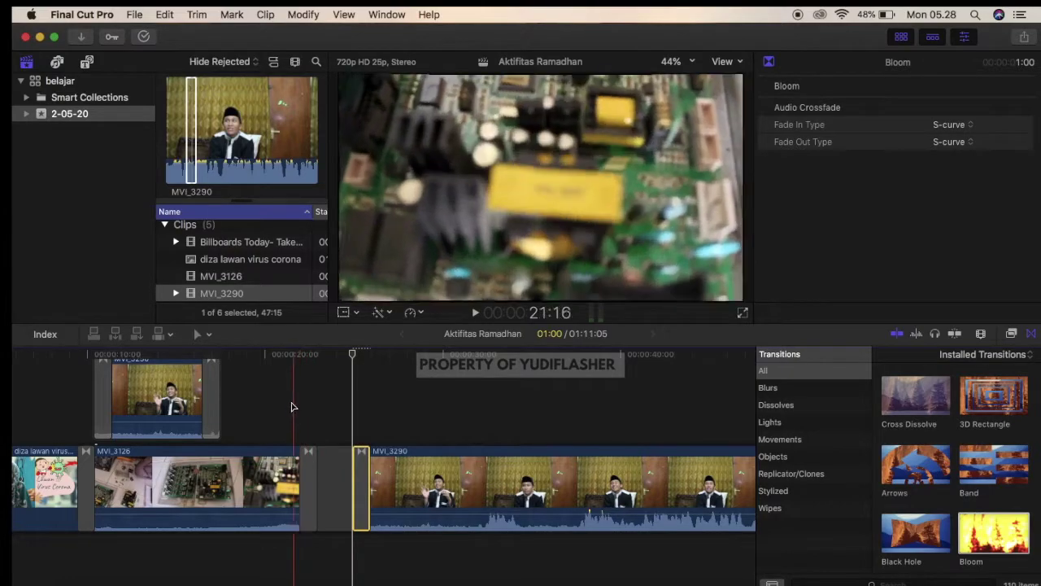
- Play the end of MVI_3126 through the gap into MVI_3290 repeatedly to check the Black Hole and Bloom transitions
{"action": "left_click", "coordinate": [289, 406]}
{"action": "key", "text": "space"}
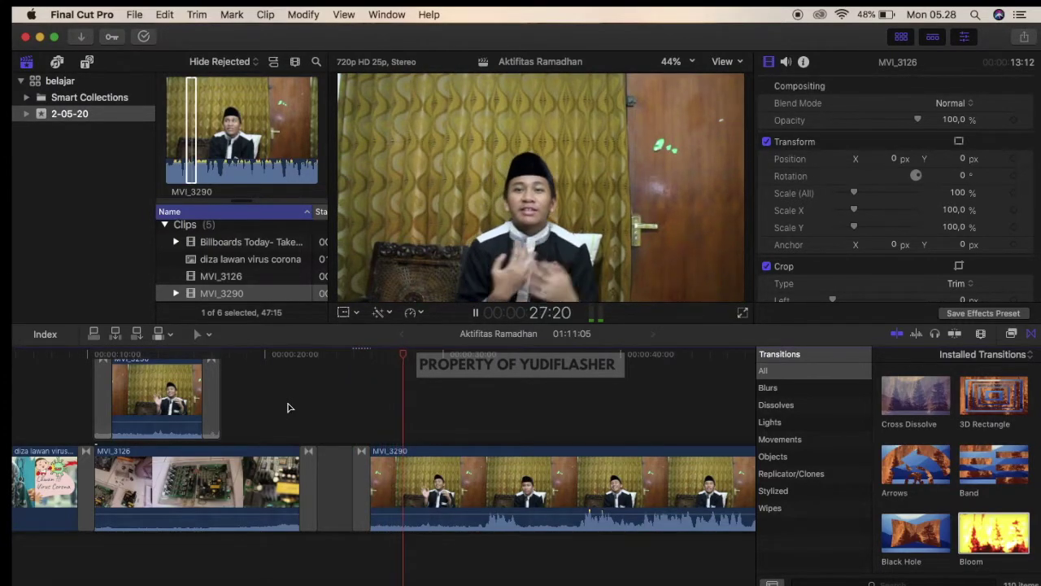
{"action": "key", "text": "space"}
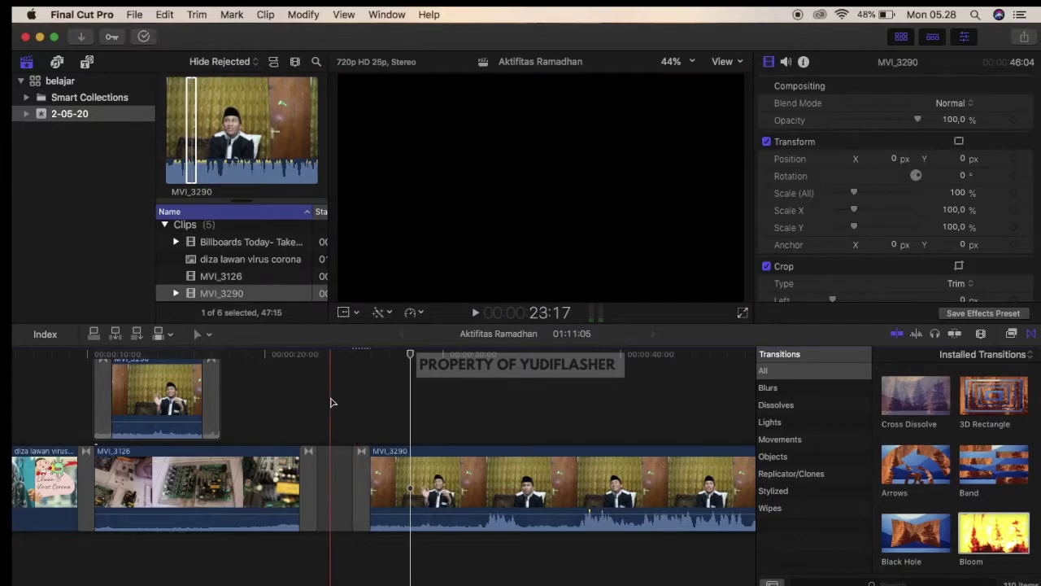
{"action": "left_click", "coordinate": [331, 401]}
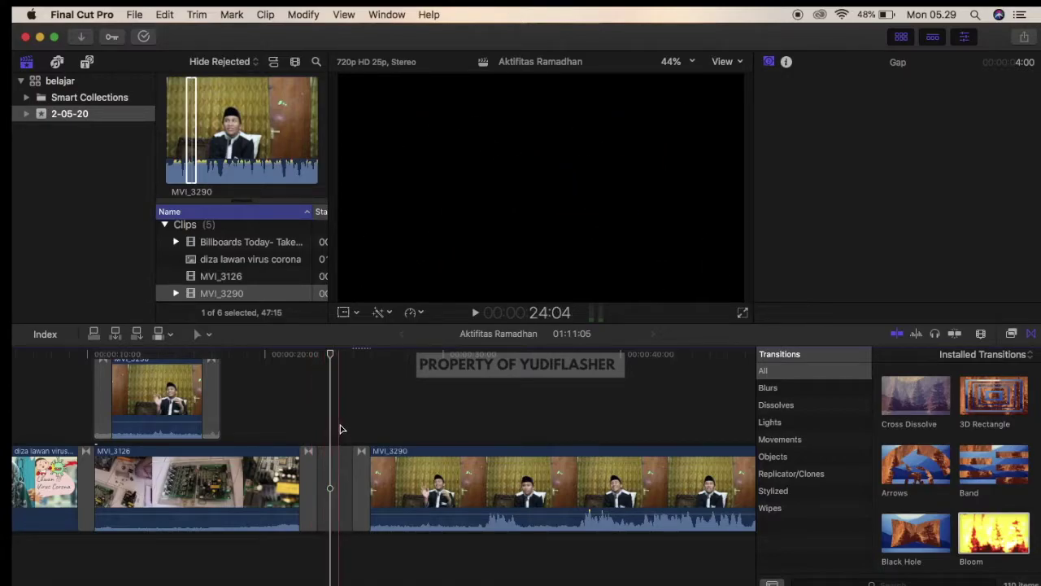
{"action": "left_click", "coordinate": [238, 465]}
{"action": "left_click", "coordinate": [470, 476]}
{"action": "left_click", "coordinate": [283, 429]}
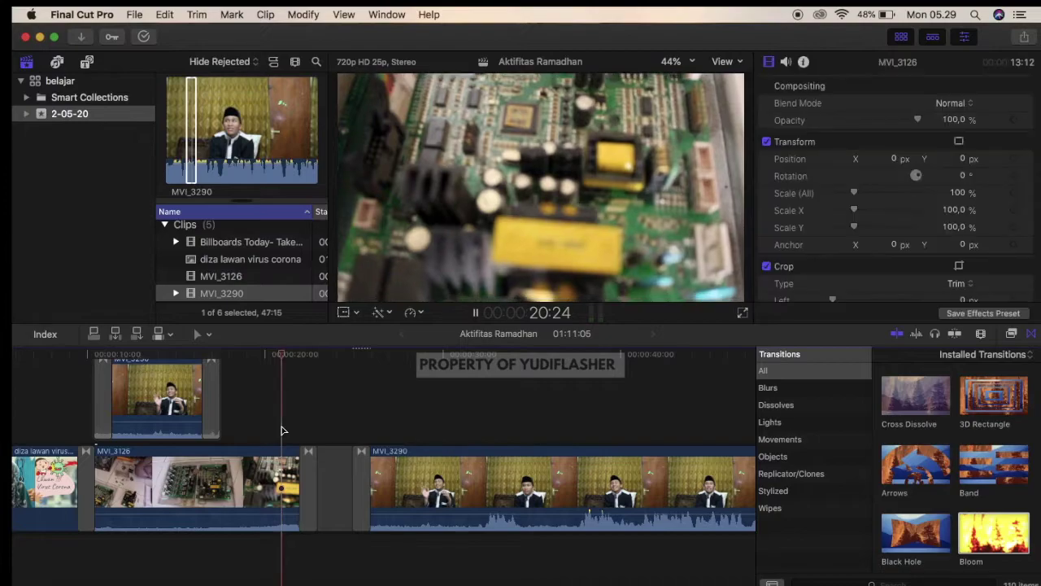
{"action": "key", "text": "space"}
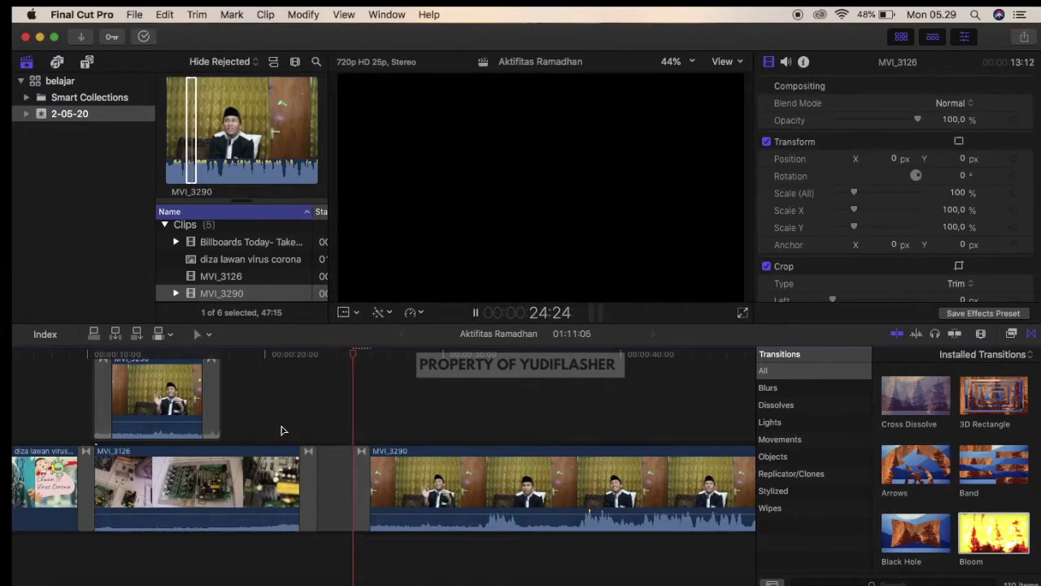
{"action": "key", "text": "space"}
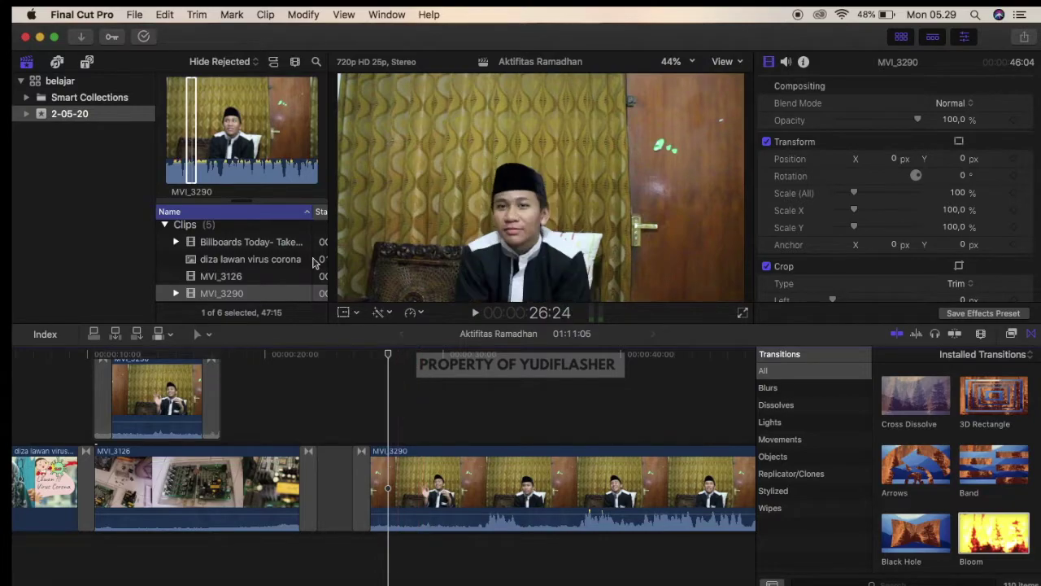
{"action": "left_click", "coordinate": [166, 105]}
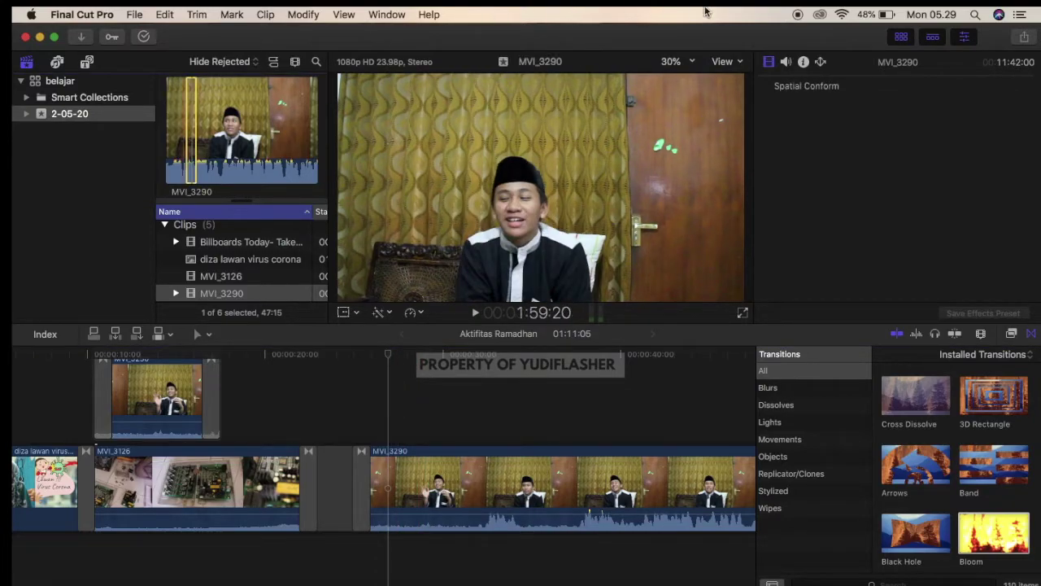